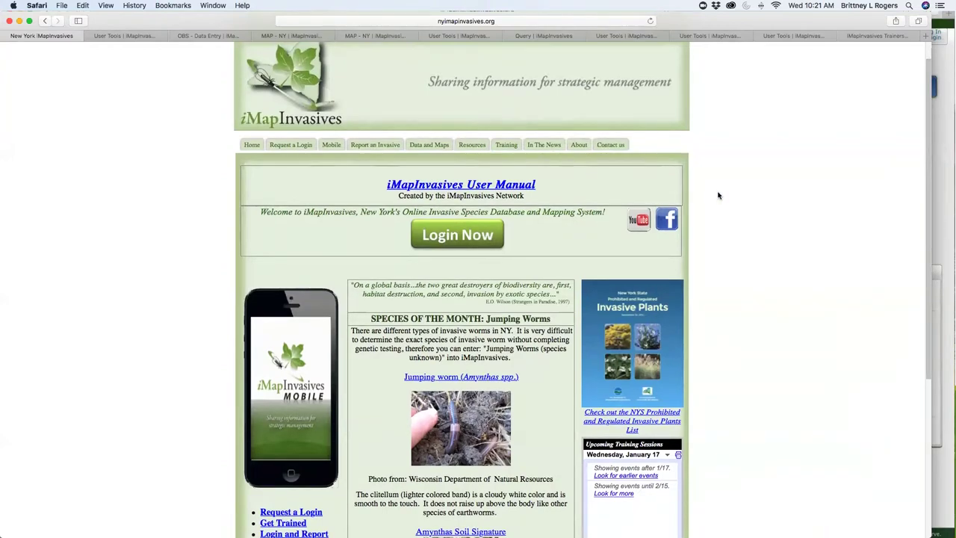
# - Examine the New York iMapInvasives home page, including the upcoming training sessions and the species of the month
pyautogui.scroll(-4, 717, 195)
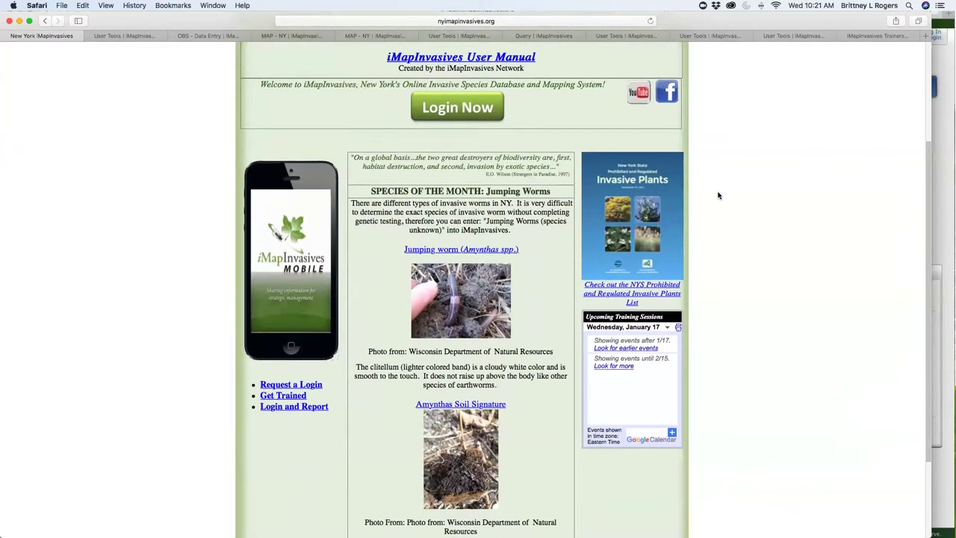
pyautogui.scroll(-1, 717, 196)
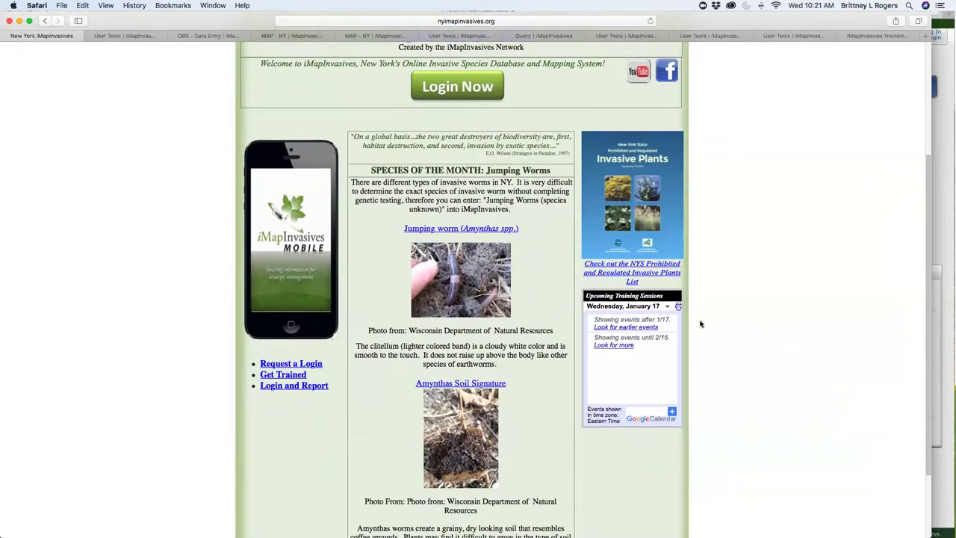
pyautogui.scroll(1, 624, 306)
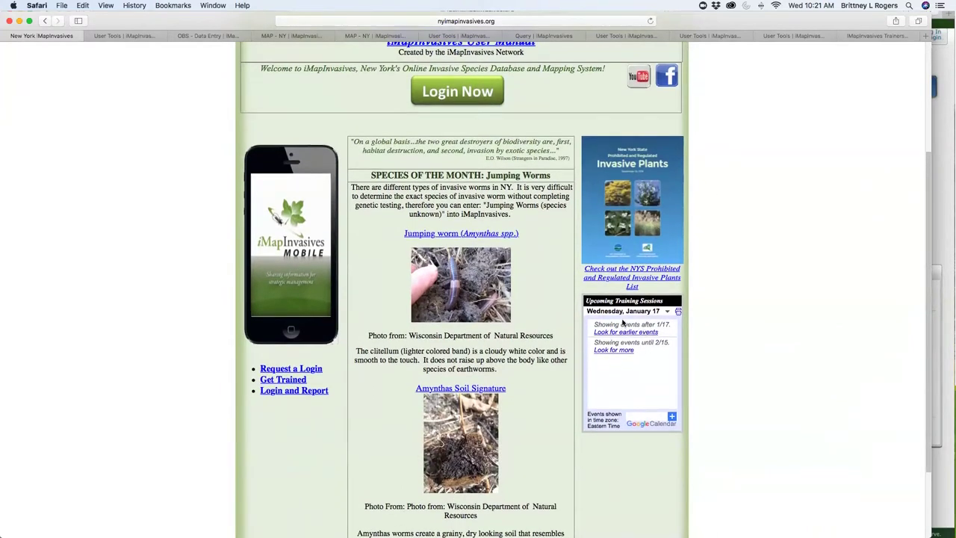
pyautogui.scroll(1, 636, 346)
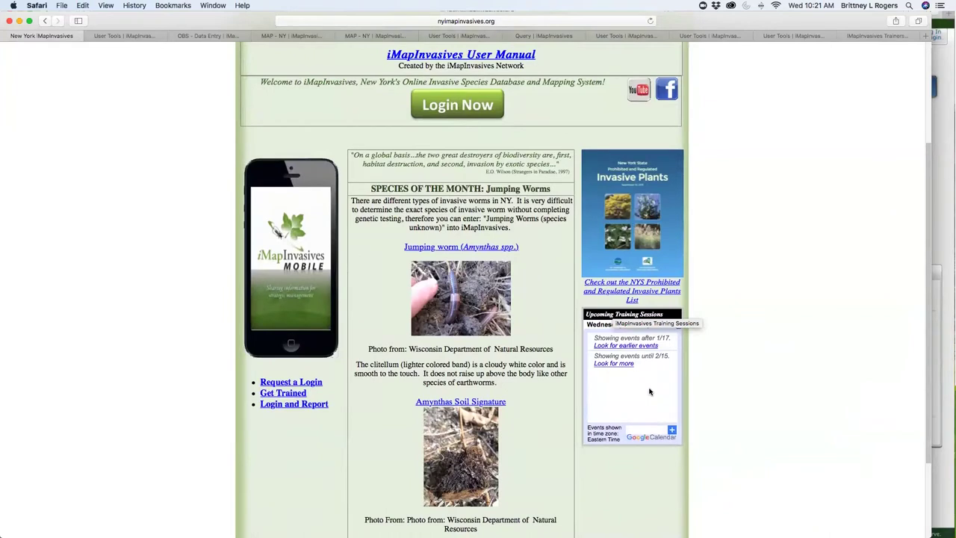
pyautogui.scroll(1, 646, 388)
pyautogui.scroll(-1, 642, 384)
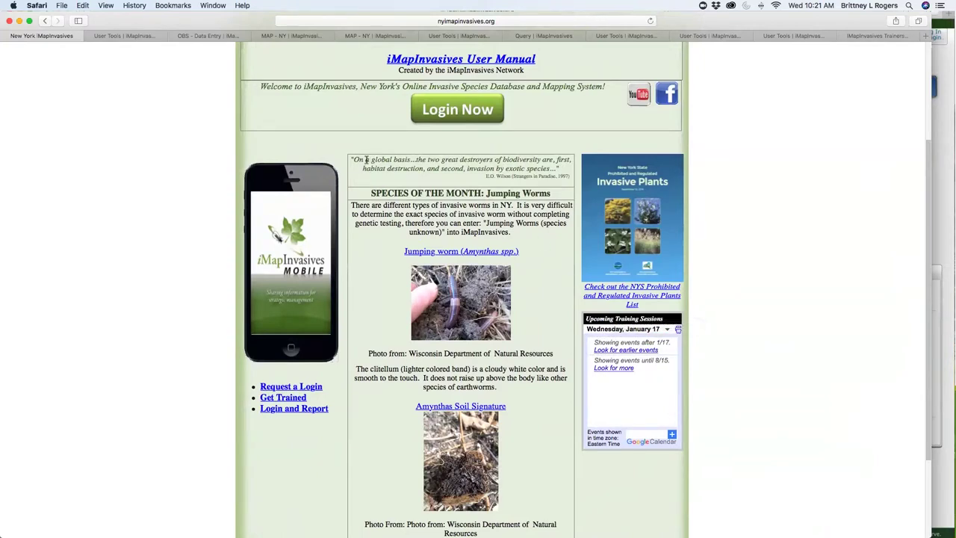
pyautogui.moveTo(354, 159); pyautogui.dragTo(551, 194)
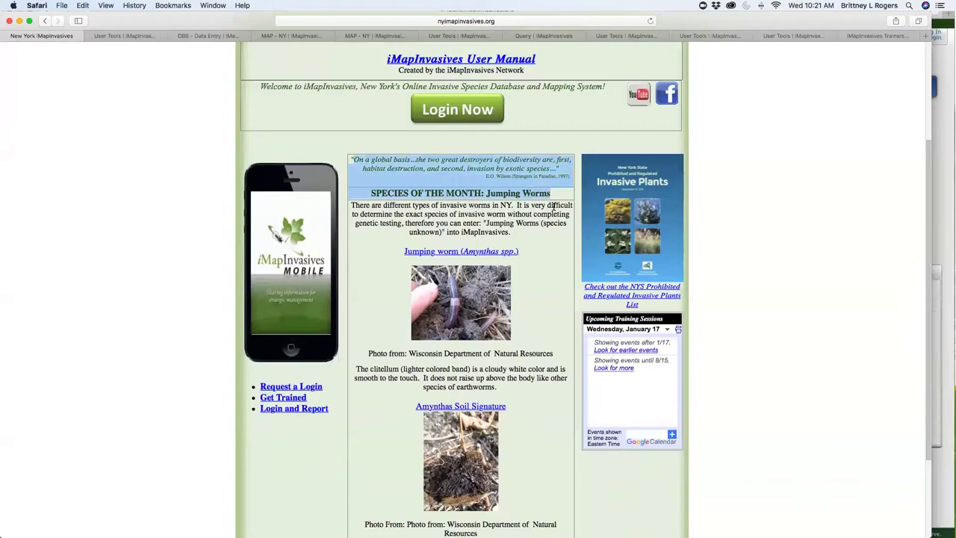
pyautogui.click(553, 215)
pyautogui.scroll(-4, 552, 215)
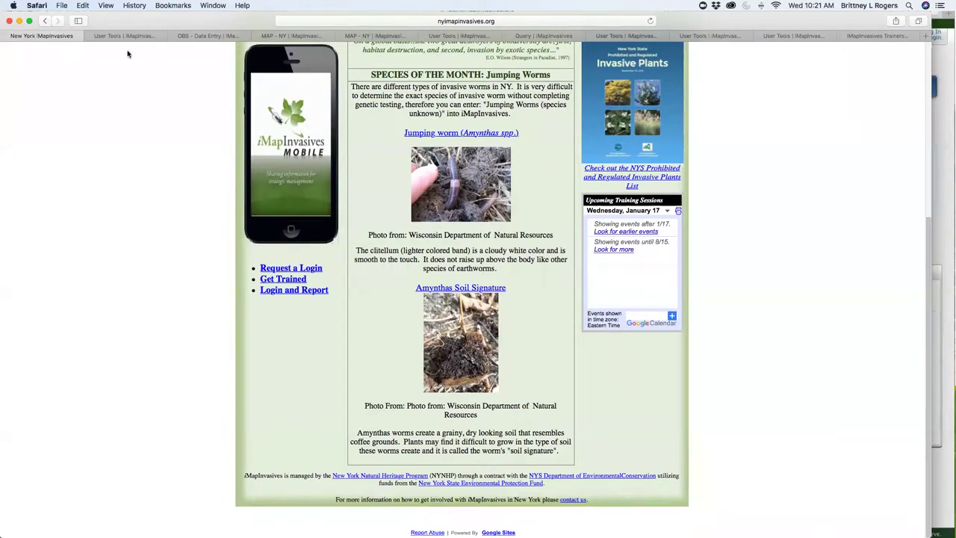
pyautogui.scroll(6, 157, 125)
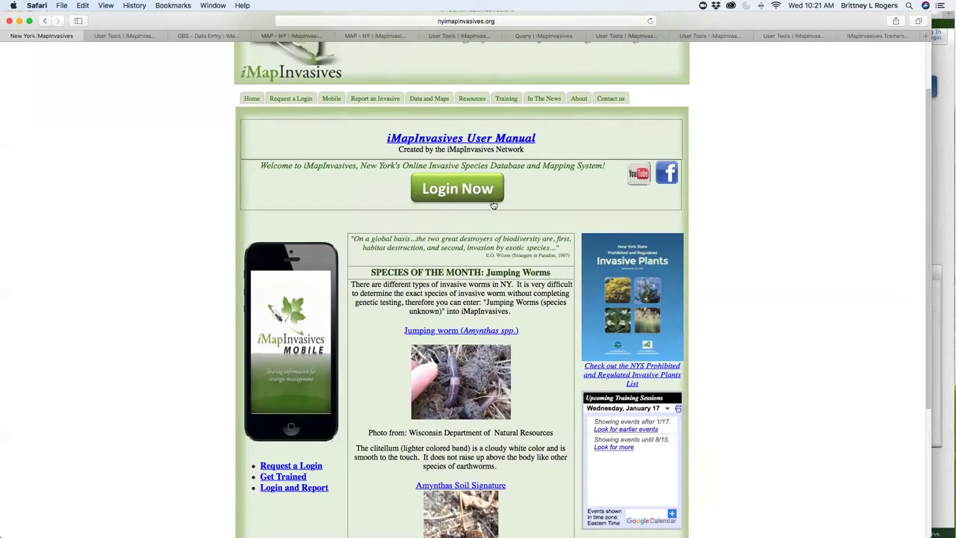
# - Open the login page from the home page and log in to the New York User Tools with the prefilled credentials
pyautogui.click(432, 178)
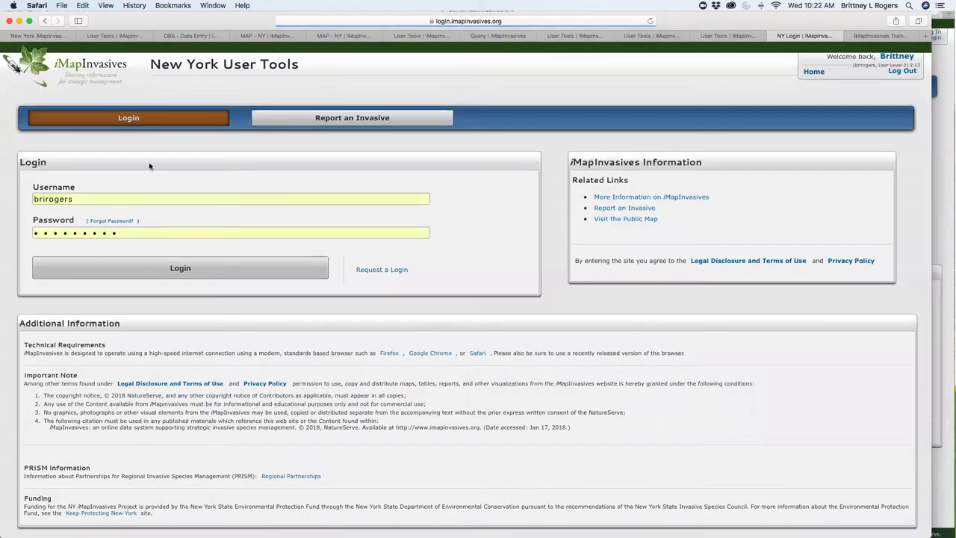
pyautogui.scroll(-3, 182, 257)
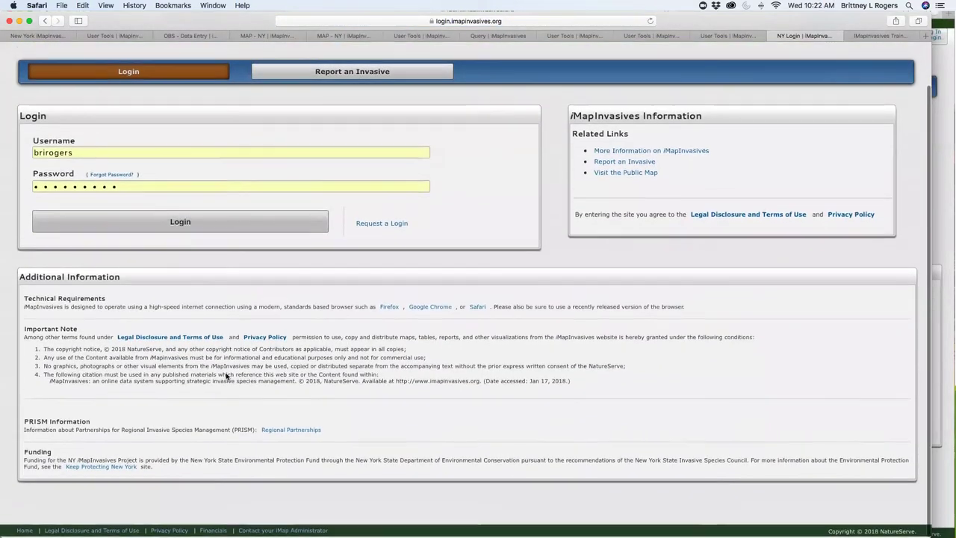
pyautogui.click(113, 37)
pyautogui.click(898, 38)
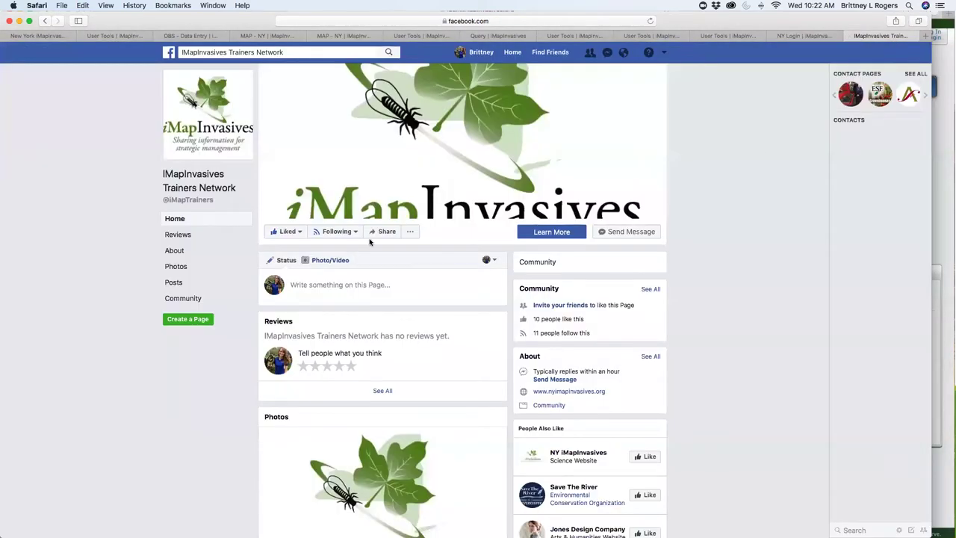
pyautogui.click(799, 38)
pyautogui.click(149, 227)
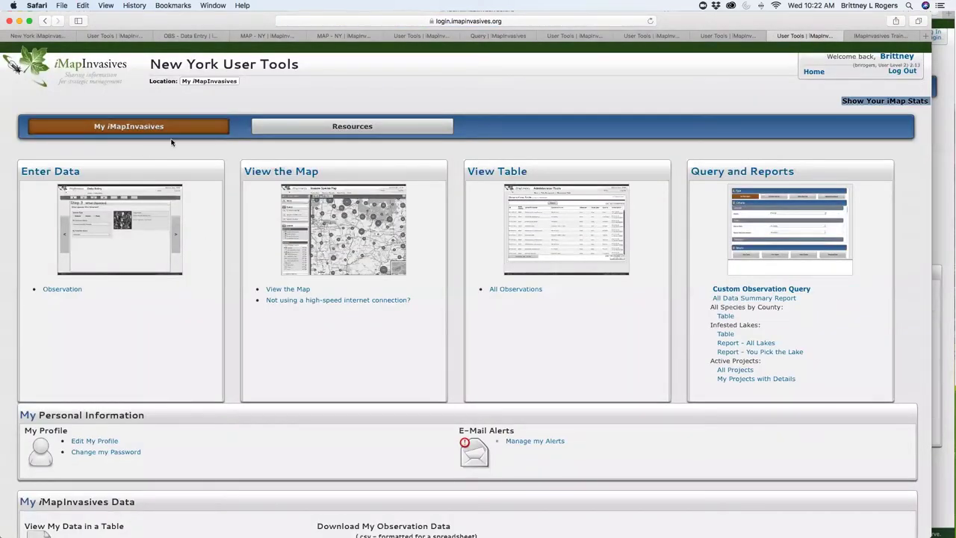
# - Review the user level, page location and tool sections on the already open My iMapInvasives page
pyautogui.click(113, 38)
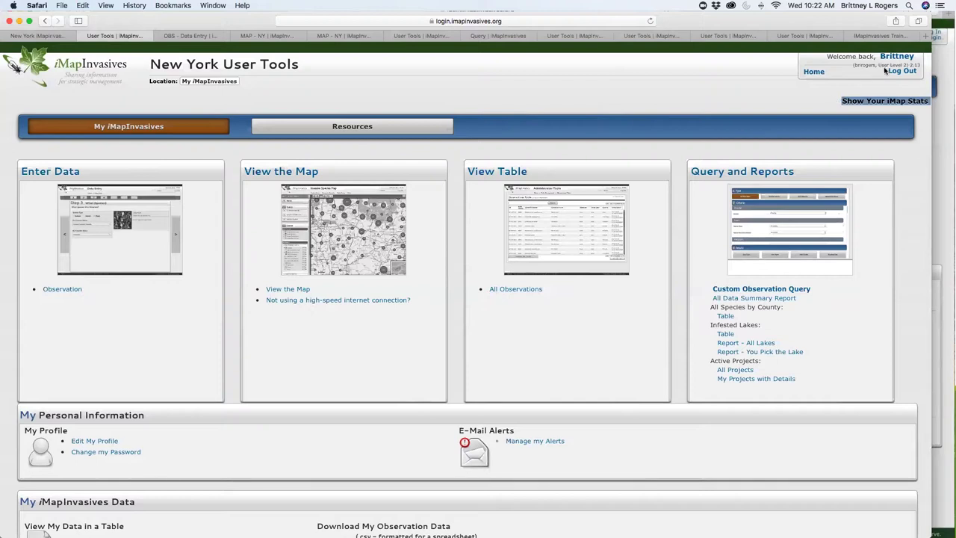
pyautogui.moveTo(906, 65); pyautogui.dragTo(877, 65)
pyautogui.moveTo(150, 80); pyautogui.dragTo(174, 80)
pyautogui.scroll(-2, 284, 111)
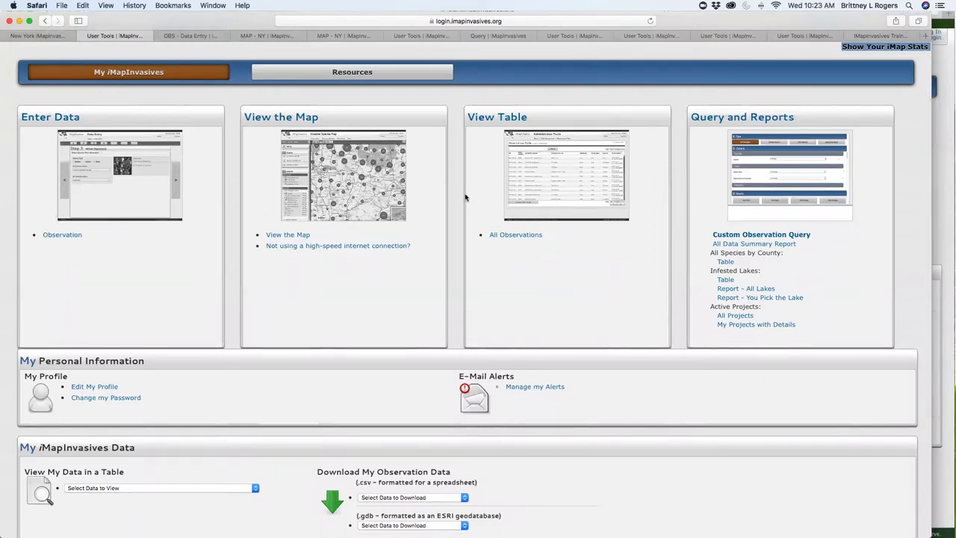
pyautogui.scroll(-2, 231, 306)
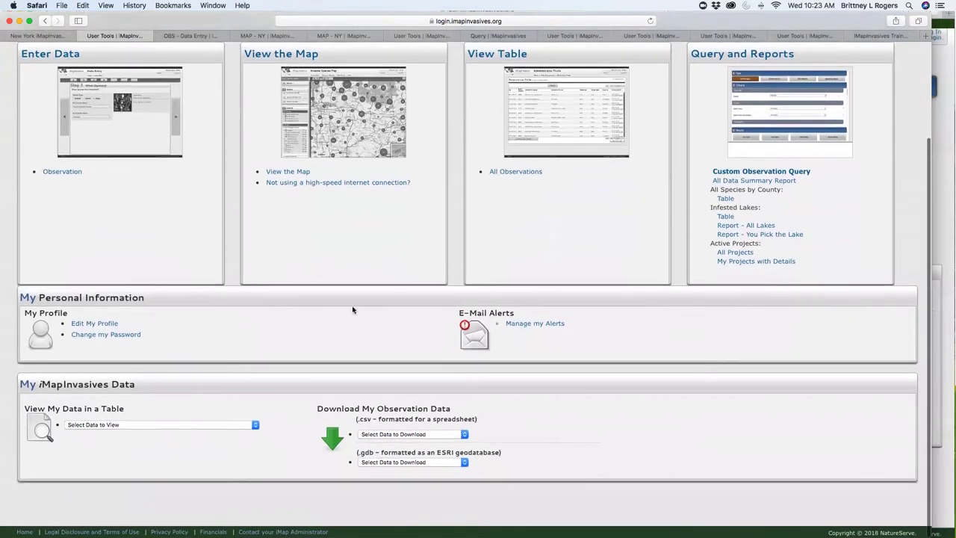
# - View the observations table for "Data I entered" and return to the My iMapInvasives page
pyautogui.click(250, 427)
pyautogui.click(169, 440)
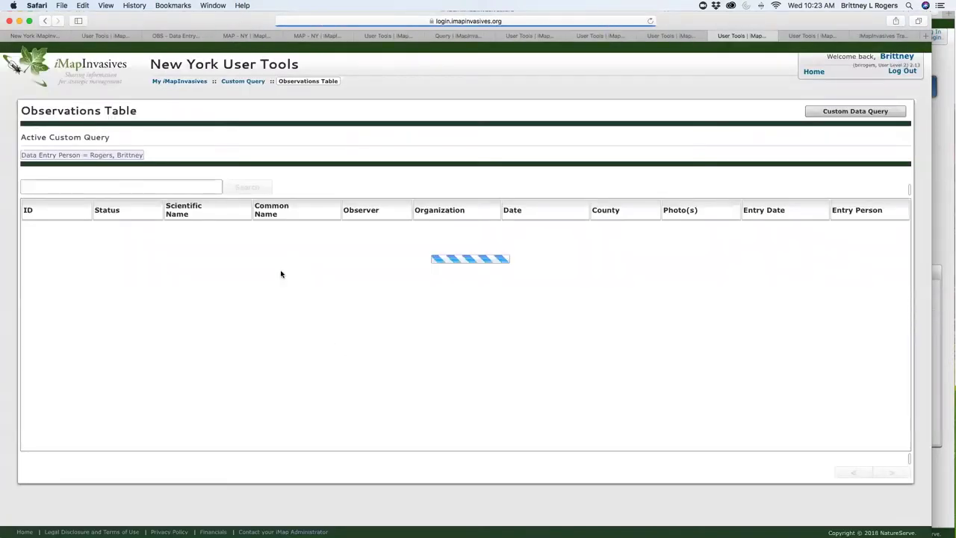
pyautogui.click(103, 35)
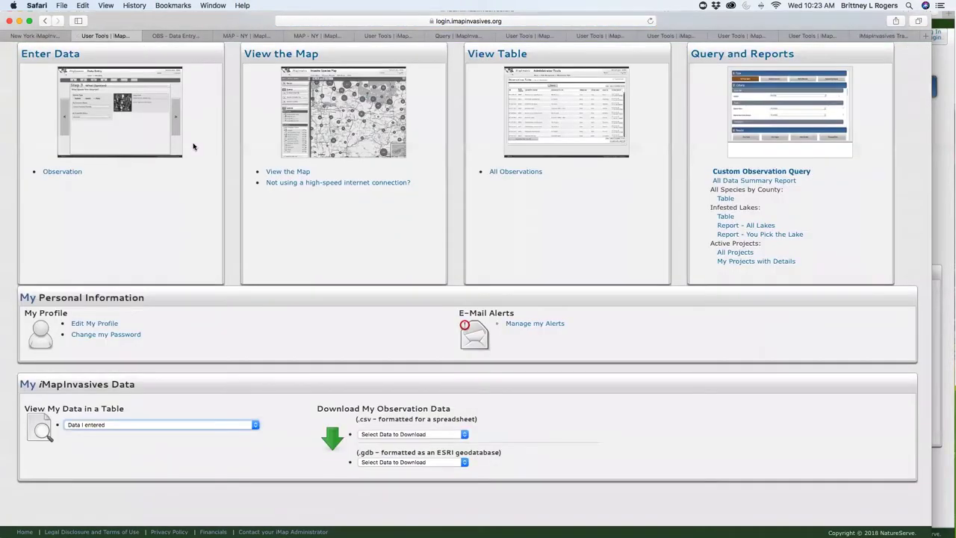
# - Open the Change Password form, clear the old password field and close the page without submitting
pyautogui.click(105, 335)
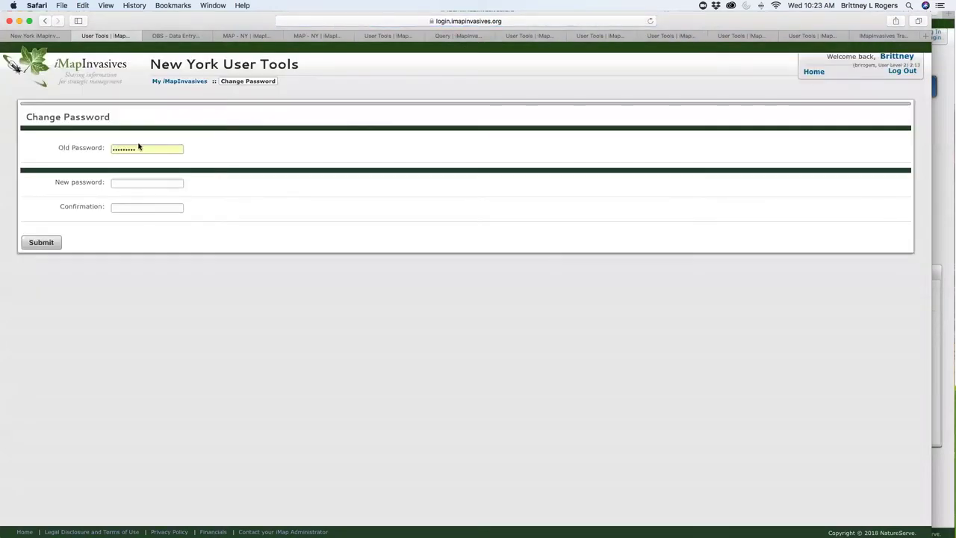
pyautogui.doubleClick(138, 148)
pyautogui.press('BackSpace')
pyautogui.click(76, 36)
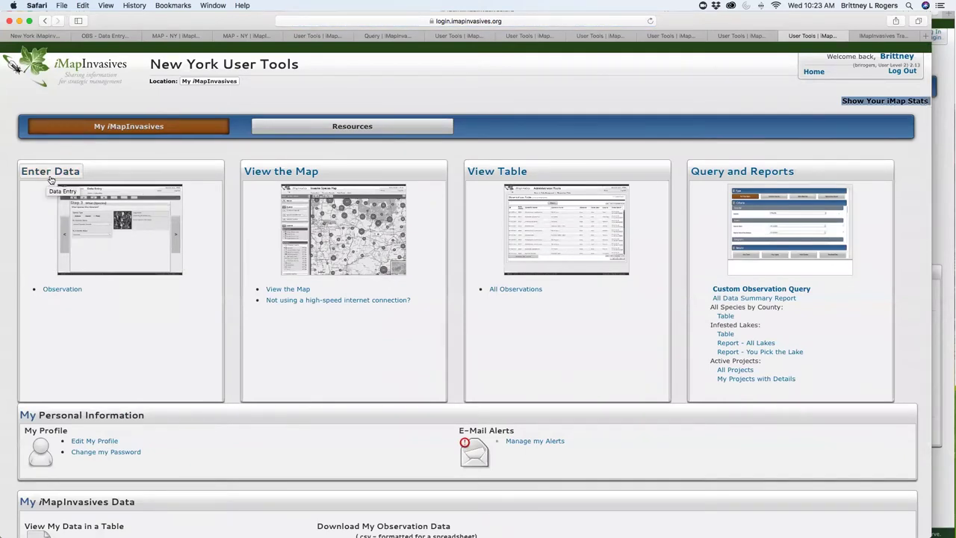
# - Switch to the open Observation Data Entry form and review all the photo upload fields in Step 1
pyautogui.scroll(-1, 109, 144)
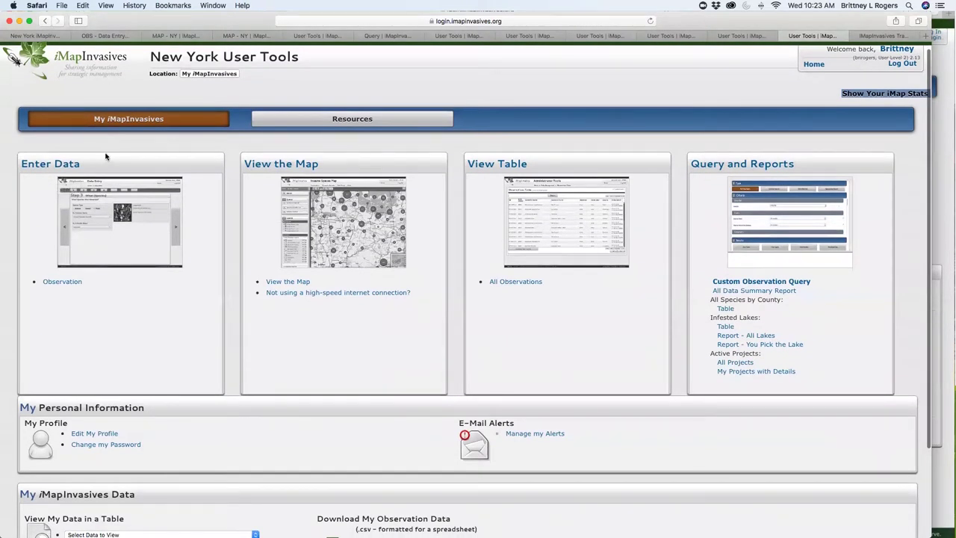
pyautogui.click(105, 35)
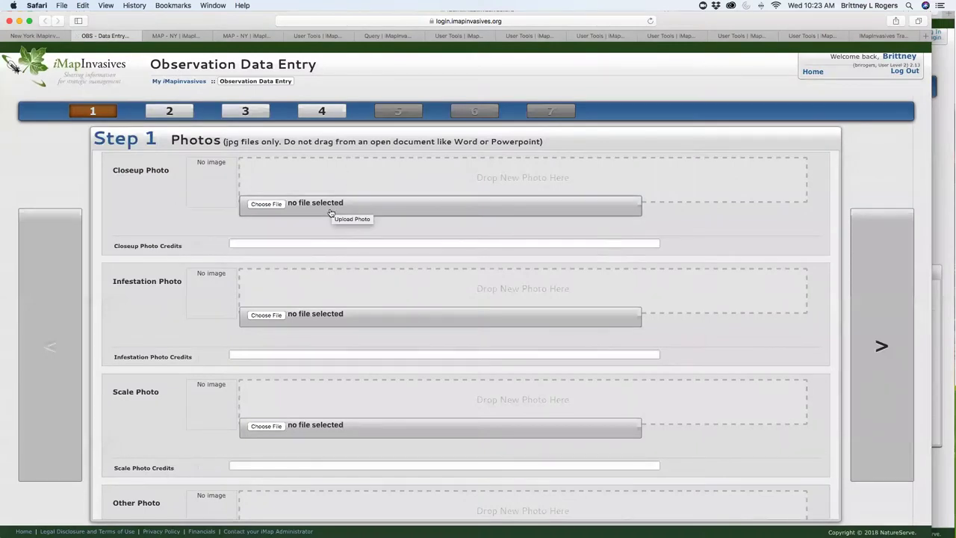
pyautogui.scroll(-5, 329, 213)
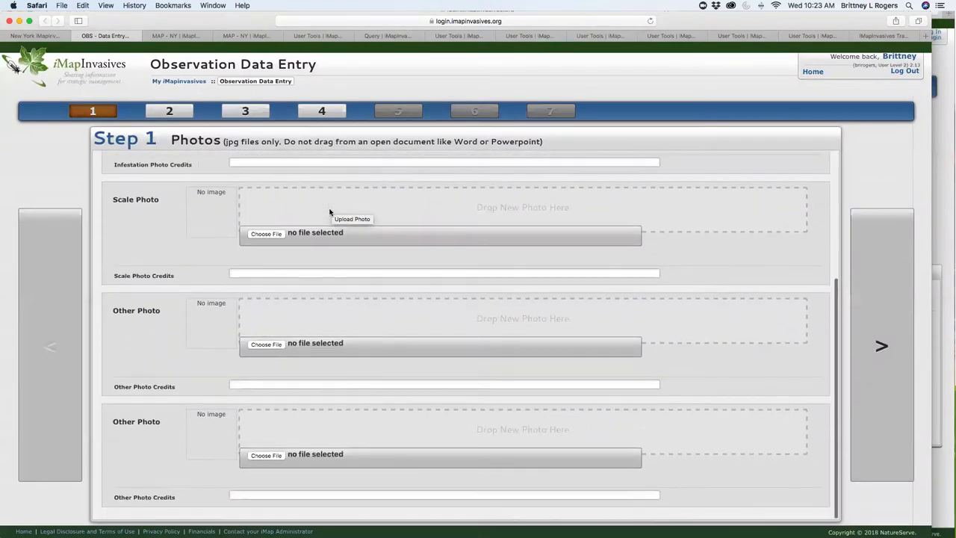
pyautogui.scroll(5, 186, 229)
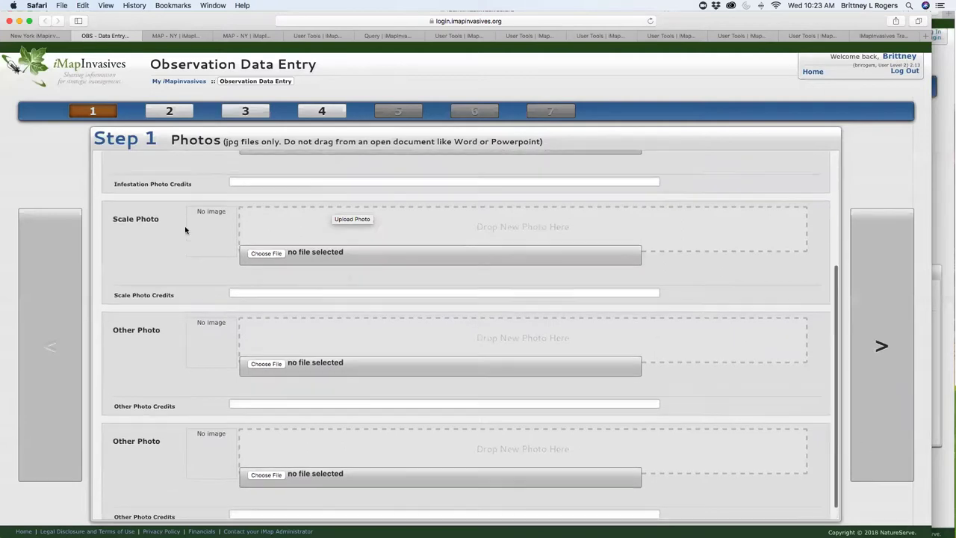
# - In Step 2, choose "No, I am entering data for" and look through the list of users without selecting one
pyautogui.click(171, 114)
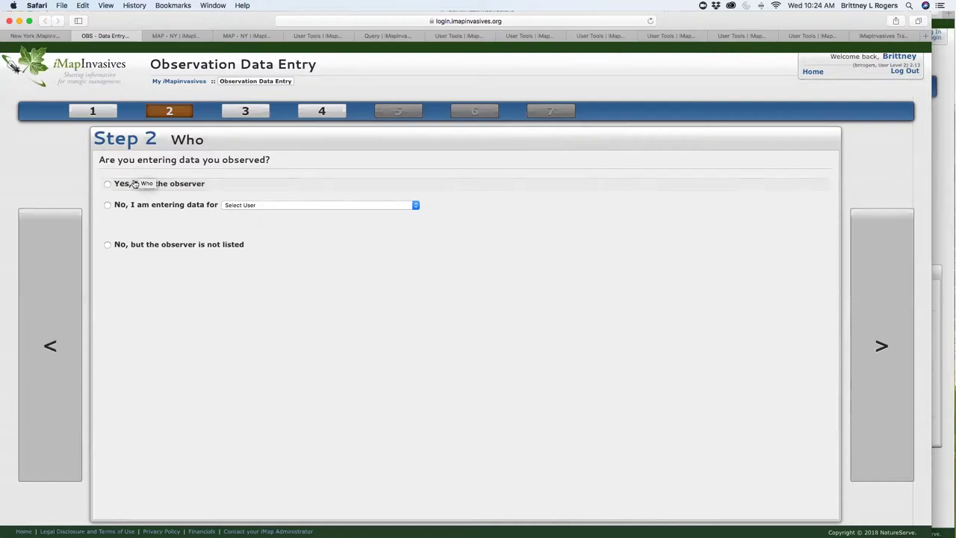
pyautogui.click(122, 208)
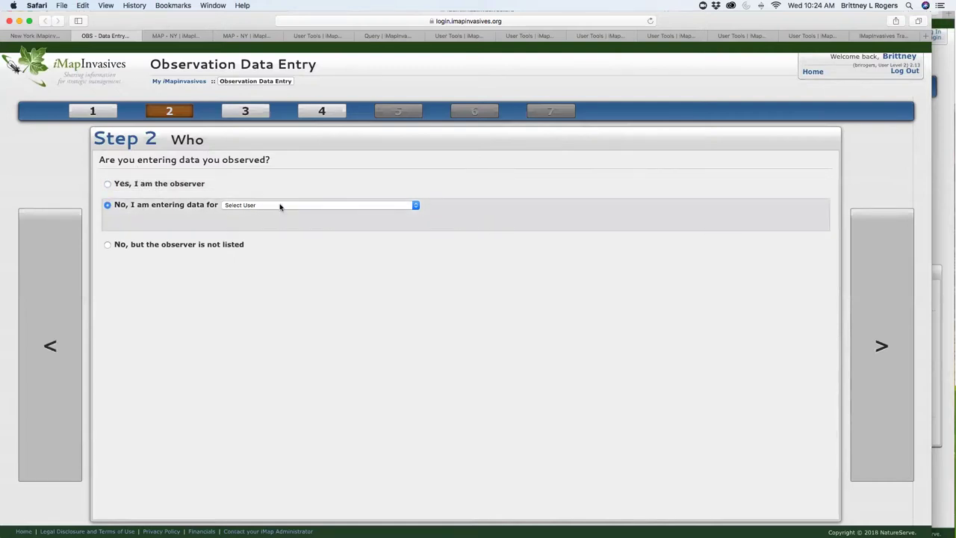
pyautogui.click(300, 204)
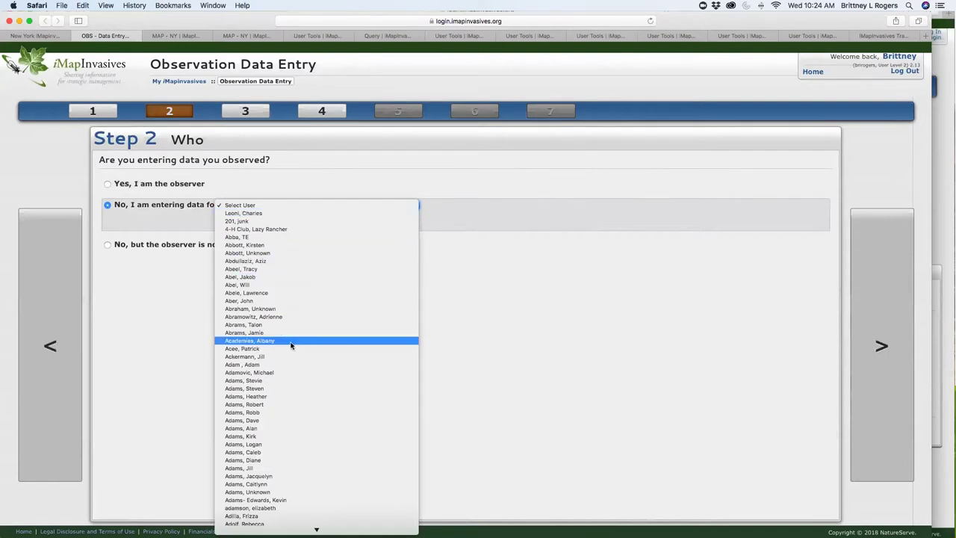
pyautogui.click(174, 300)
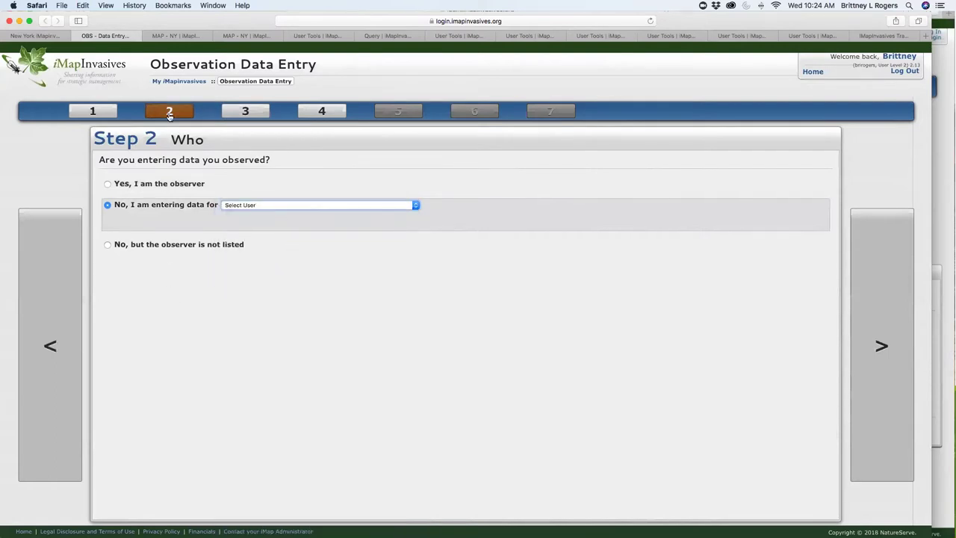
# - In Step 3, choose "Yes, I am entering it for" and check the available projects
pyautogui.click(250, 112)
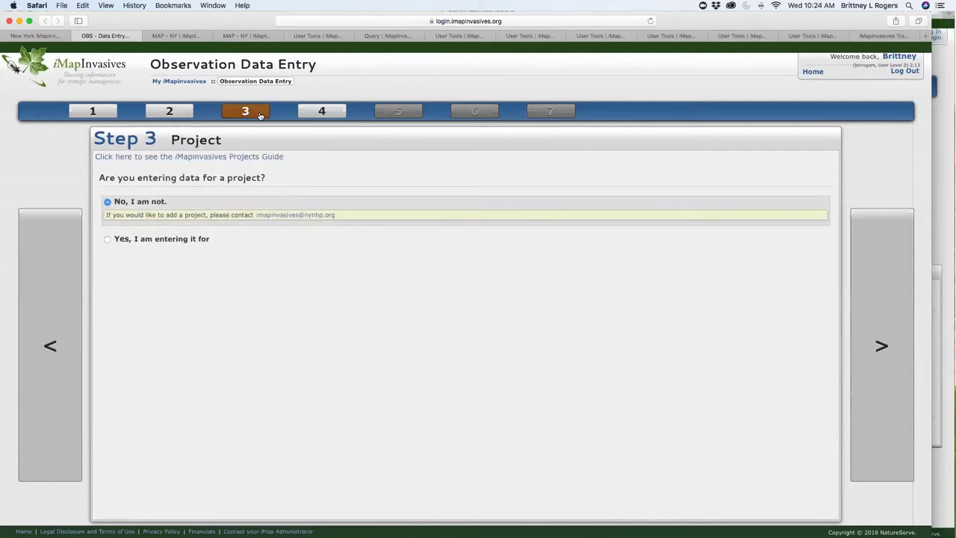
pyautogui.click(108, 239)
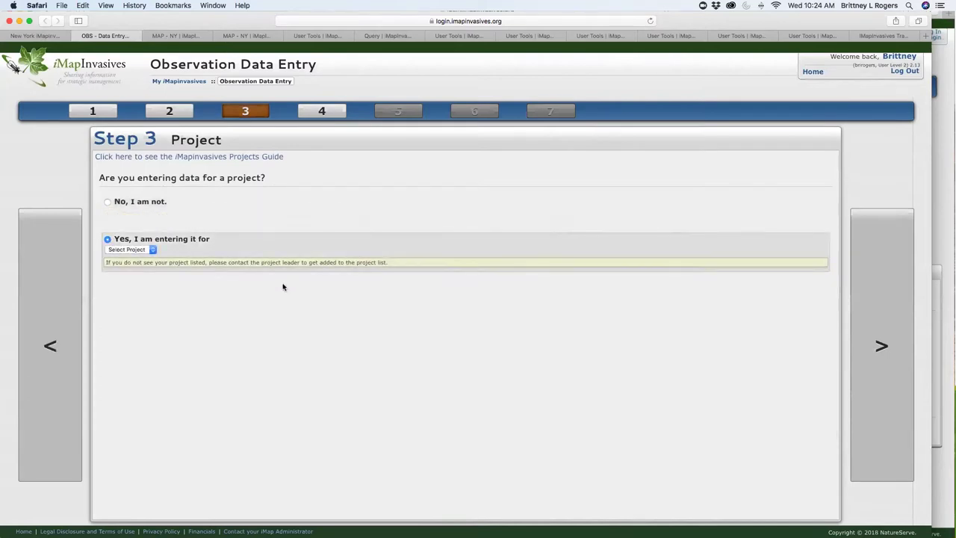
pyautogui.click(152, 250)
pyautogui.click(151, 250)
# - Set Step 2 to "Yes, I am the observer" and recheck the project list in Step 3
pyautogui.click(171, 112)
pyautogui.click(115, 185)
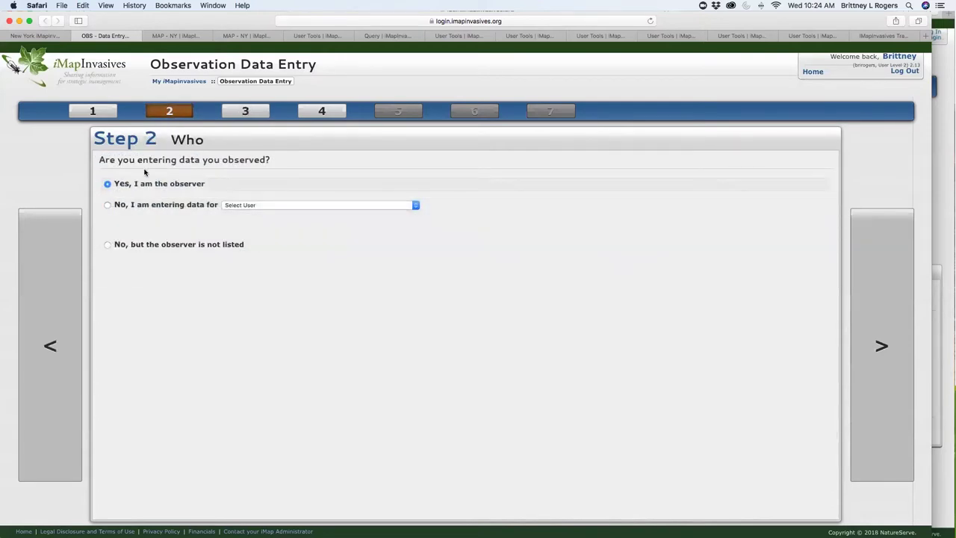
pyautogui.click(245, 110)
pyautogui.click(147, 250)
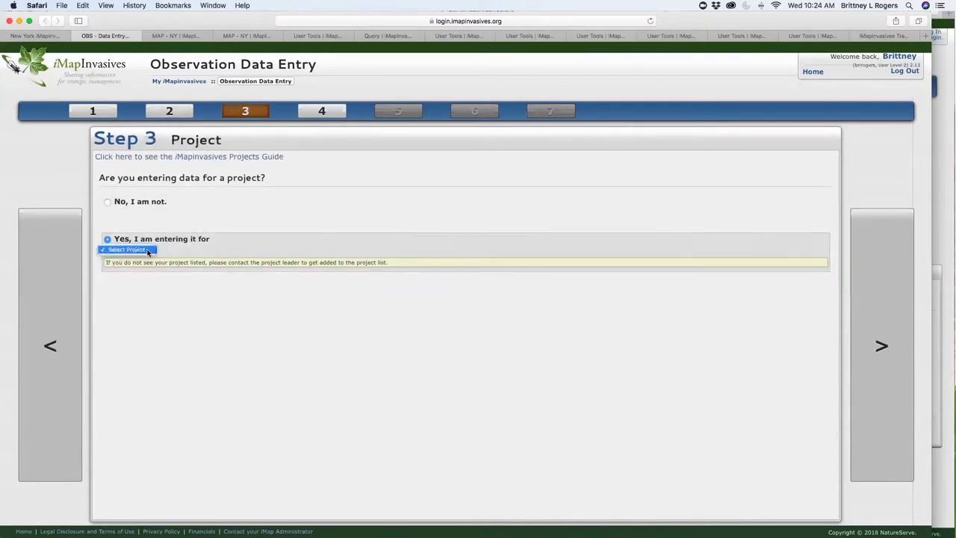
pyautogui.click(150, 251)
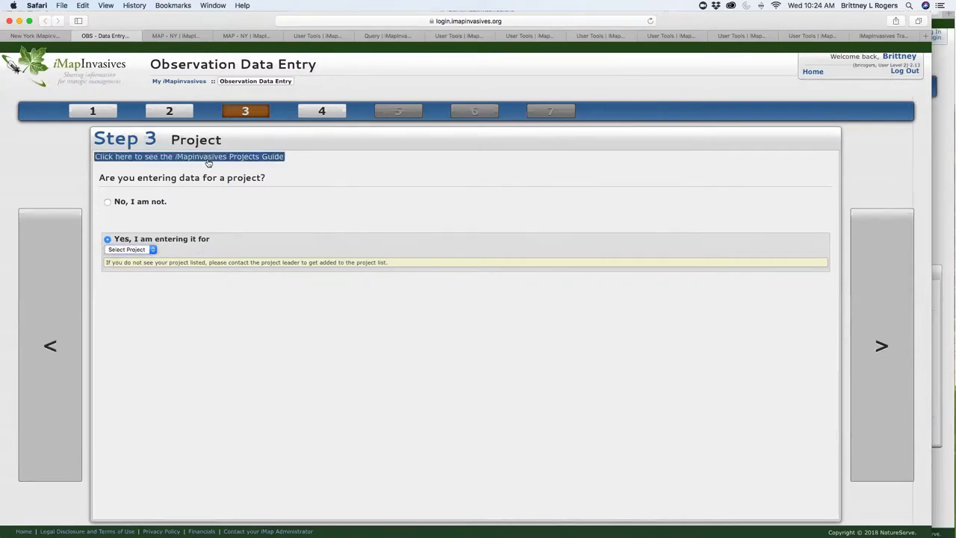
# - In Step 4, select the plant Amur Corktree and replace it with Blessed Milkthistle; St. Mary's Thistle; Milk Thistle
pyautogui.click(320, 112)
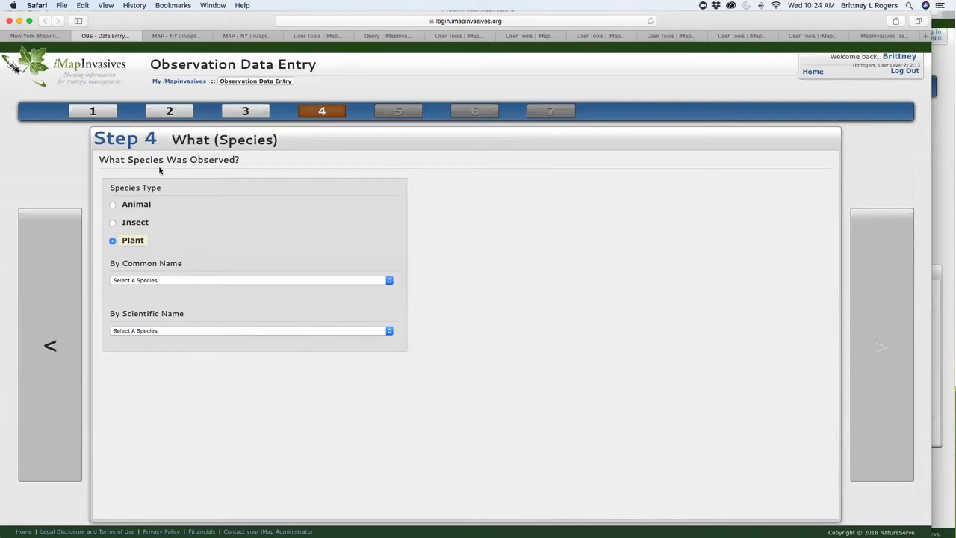
pyautogui.click(148, 280)
pyautogui.click(147, 304)
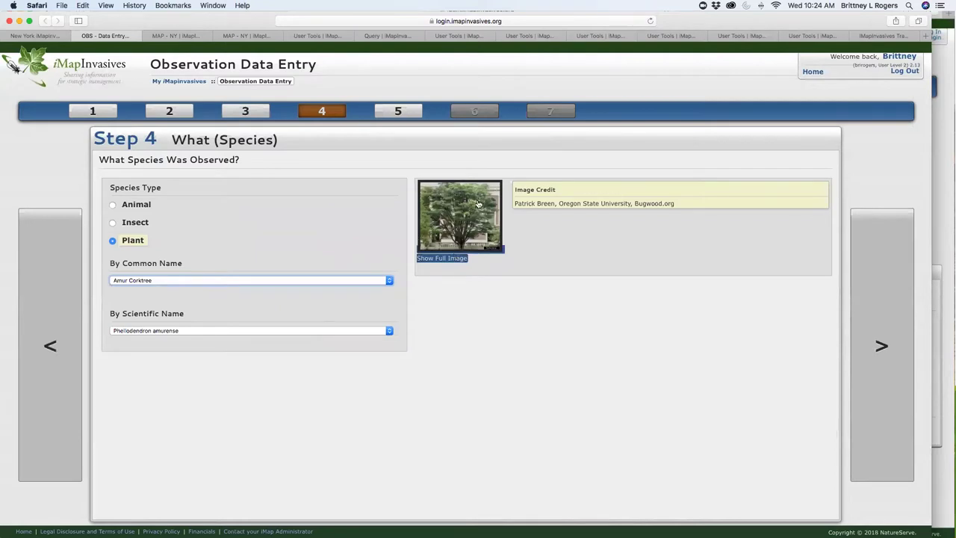
pyautogui.click(398, 193)
pyautogui.click(158, 282)
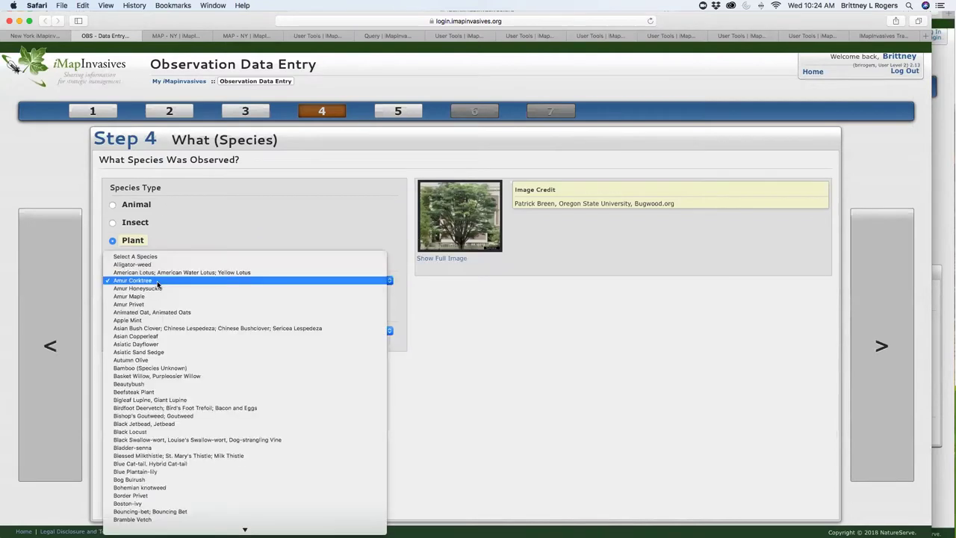
pyautogui.click(173, 455)
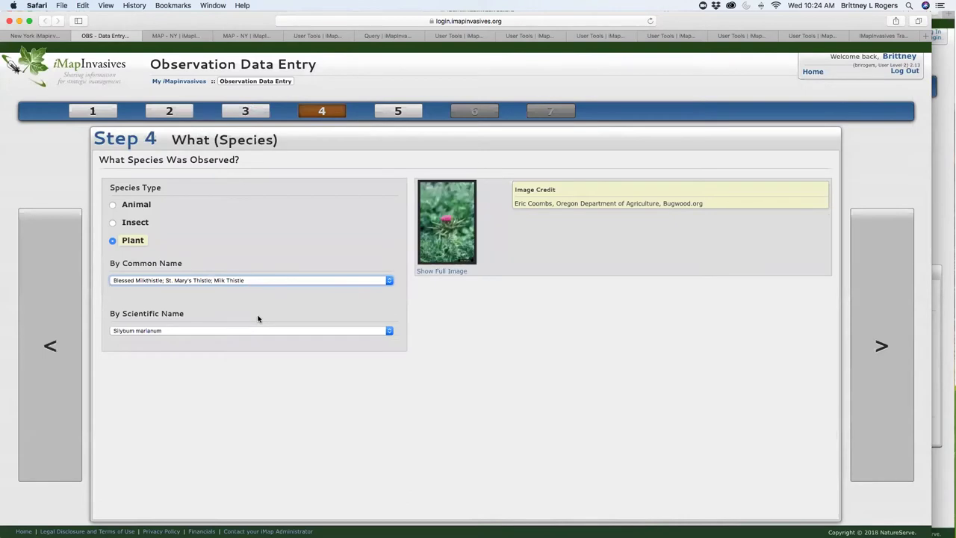
# - Keep the date 2018-01-17 in Step 5 and, in Step 6, place the observation point just east of Ern Mar Acres
pyautogui.click(398, 112)
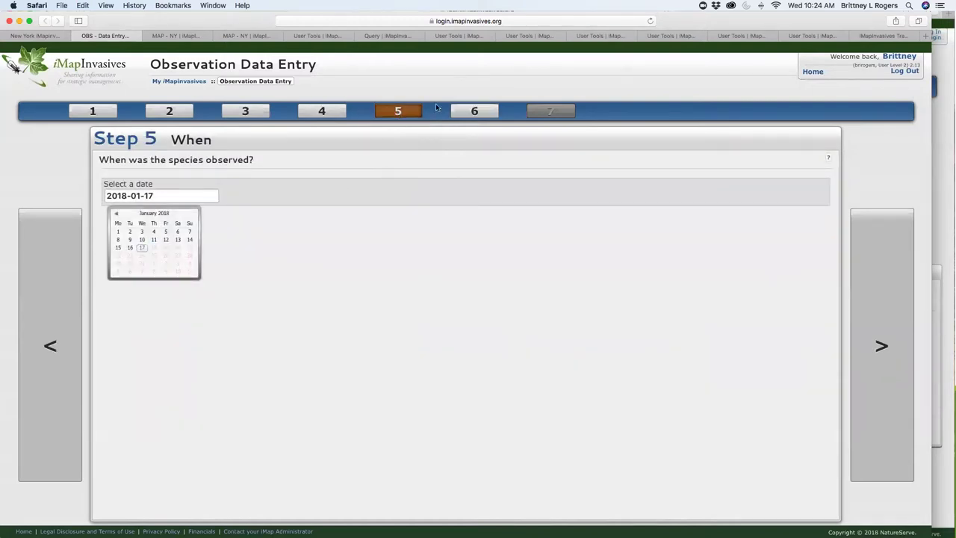
pyautogui.click(474, 110)
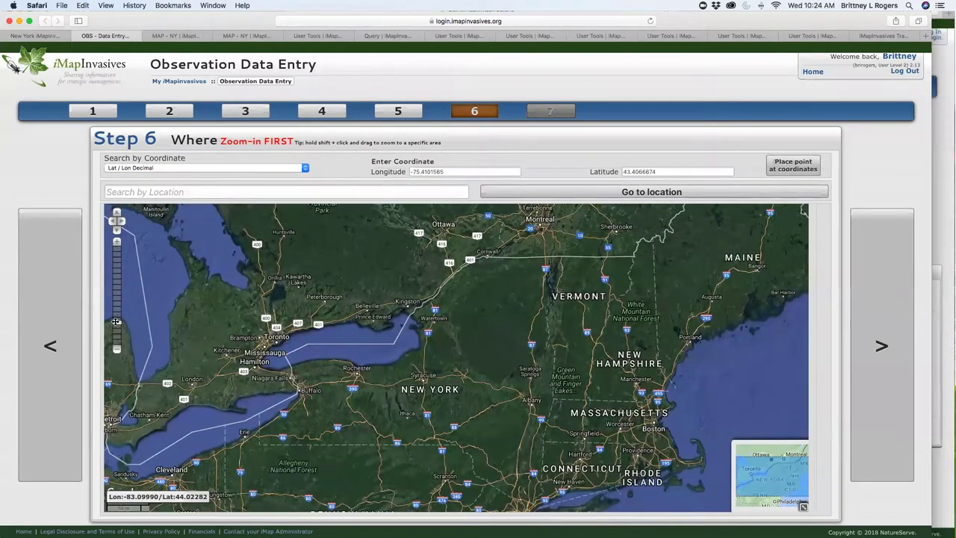
pyautogui.moveTo(113, 321); pyautogui.dragTo(117, 279)
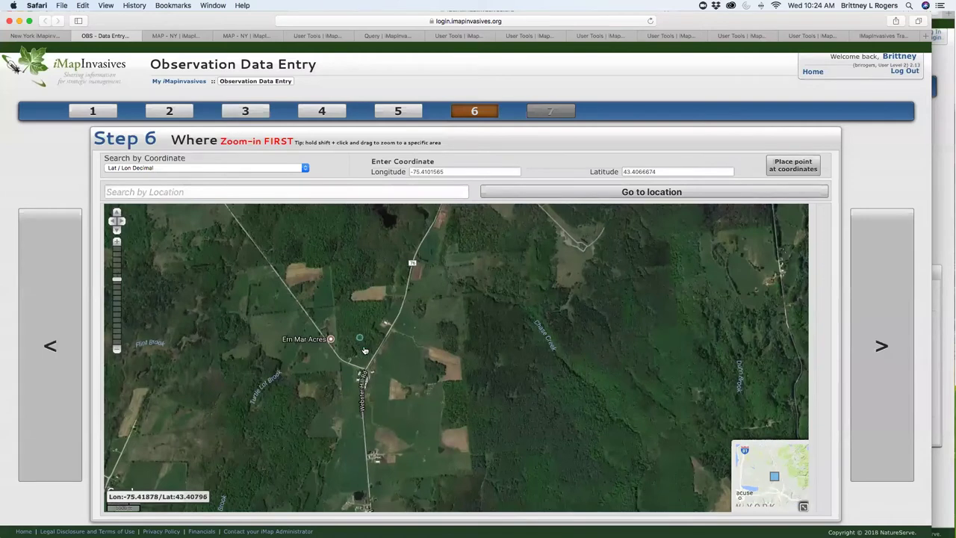
pyautogui.click(357, 340)
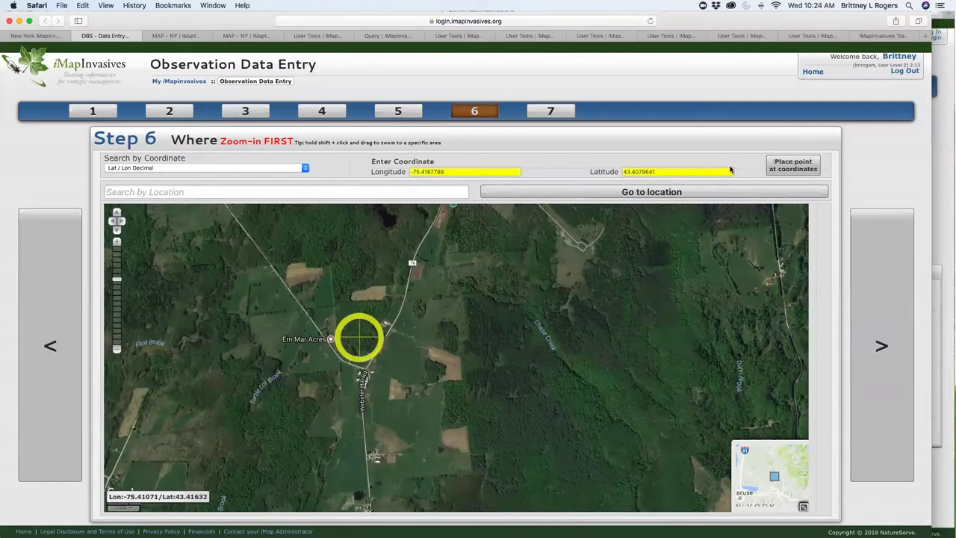
# - Review the observation summary in Step 7 and close the data entry form without submitting it
pyautogui.click(550, 111)
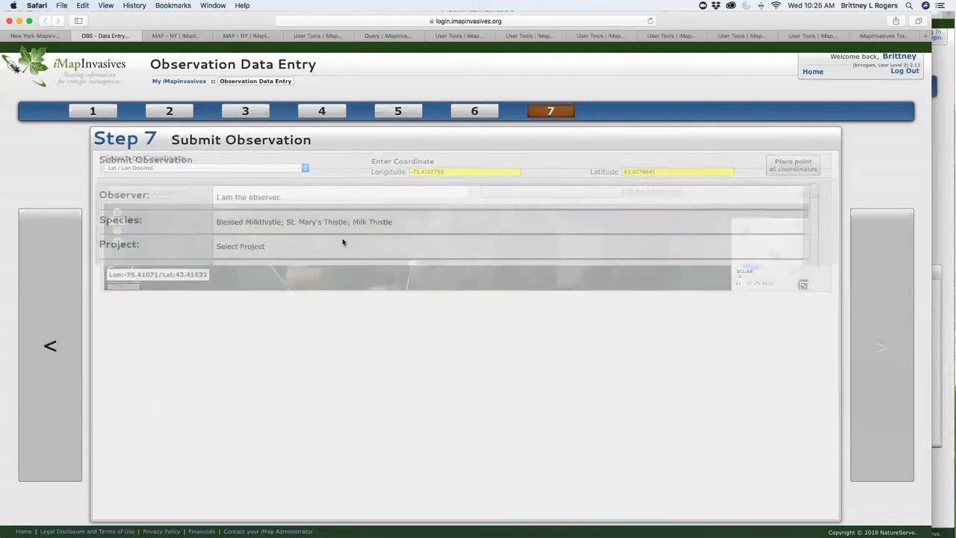
pyautogui.moveTo(222, 194); pyautogui.dragTo(331, 314)
pyautogui.click(321, 312)
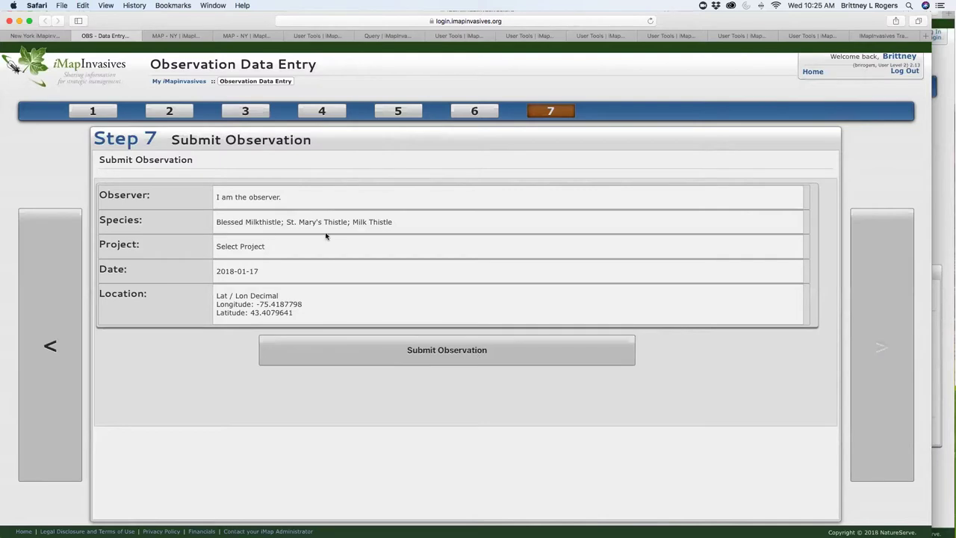
pyautogui.click(78, 36)
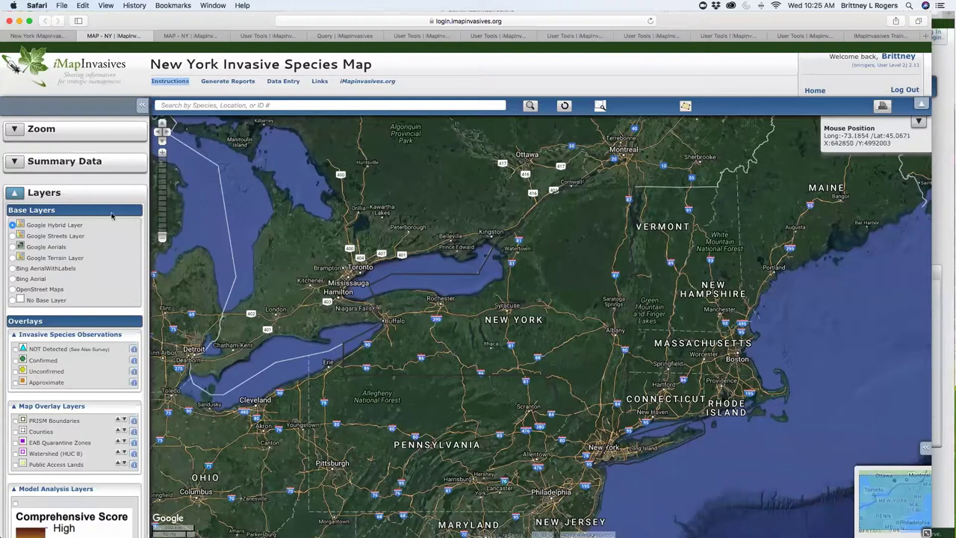
# - Zoom the species map to the Western NY PRISM and look through the watershed (HUC-8) list without choosing one
pyautogui.click(14, 129)
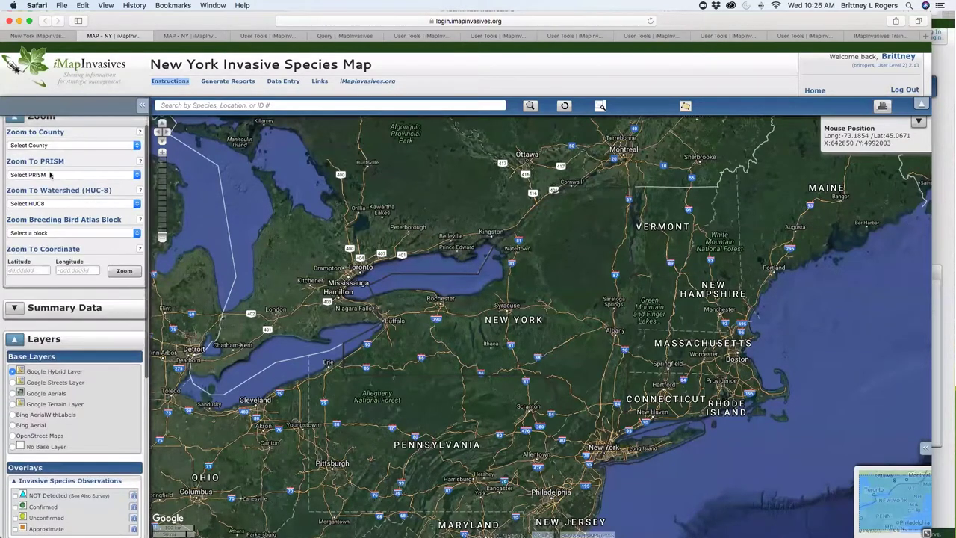
pyautogui.click(103, 175)
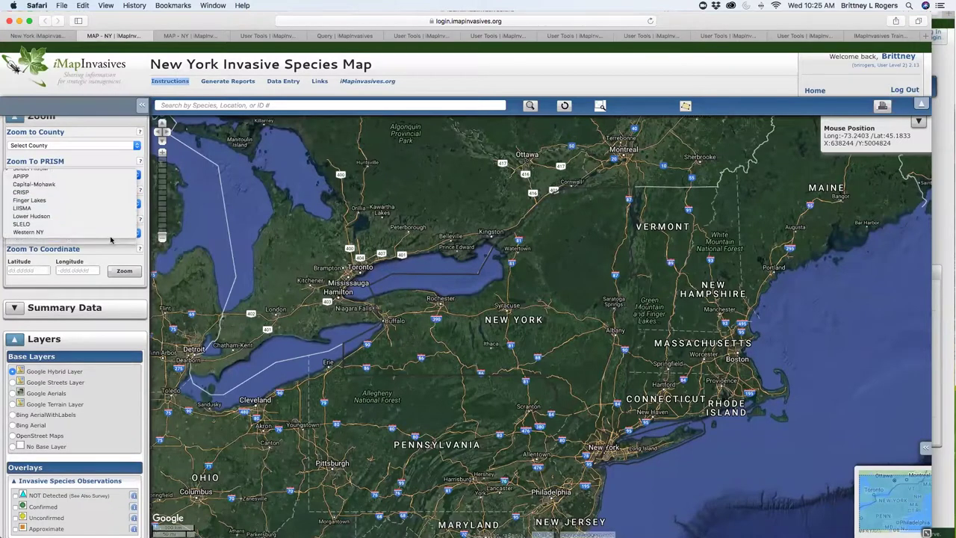
pyautogui.click(45, 238)
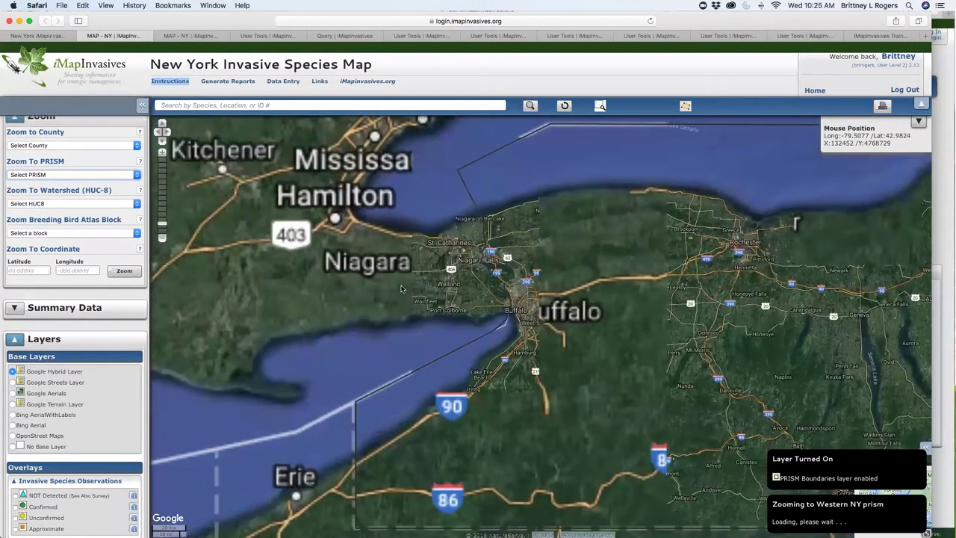
pyautogui.click(135, 205)
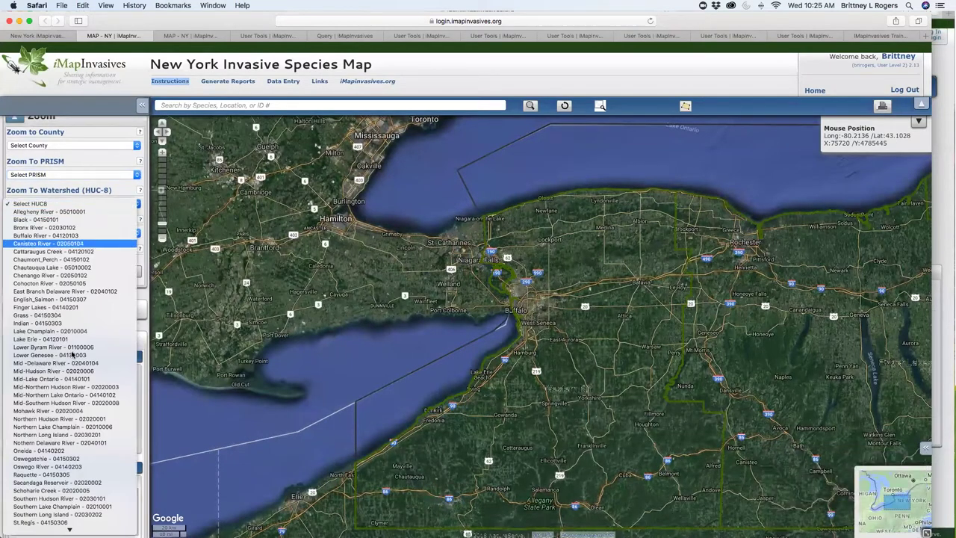
pyautogui.click(131, 196)
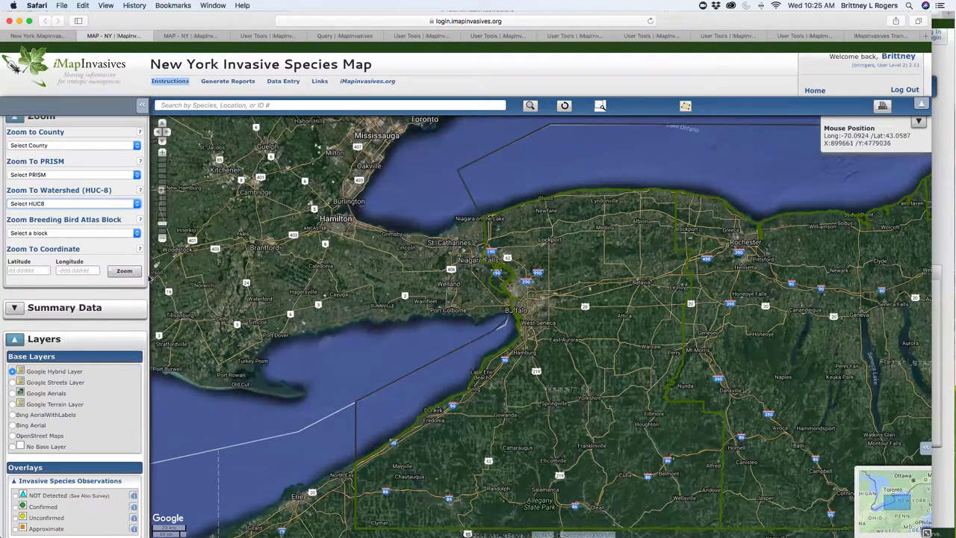
# - Expand the Summary Data section and review its query and distribution options along with the map layers below
pyautogui.scroll(-5, 29, 172)
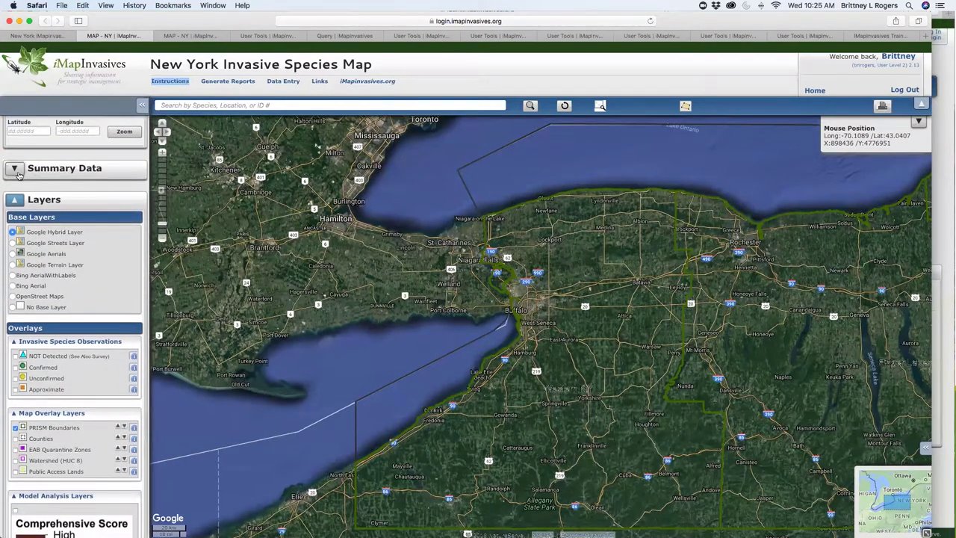
pyautogui.click(22, 171)
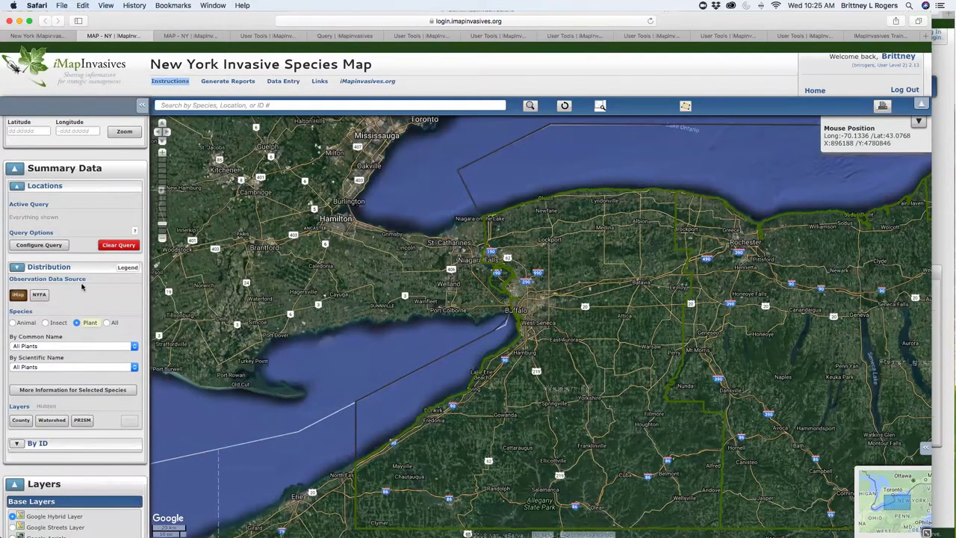
pyautogui.scroll(-8, 82, 287)
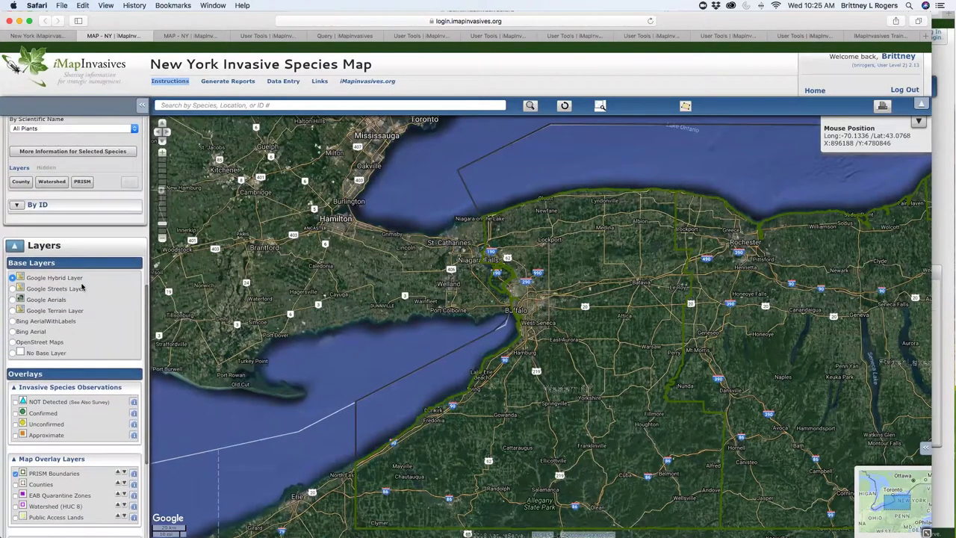
pyautogui.scroll(-1, 82, 287)
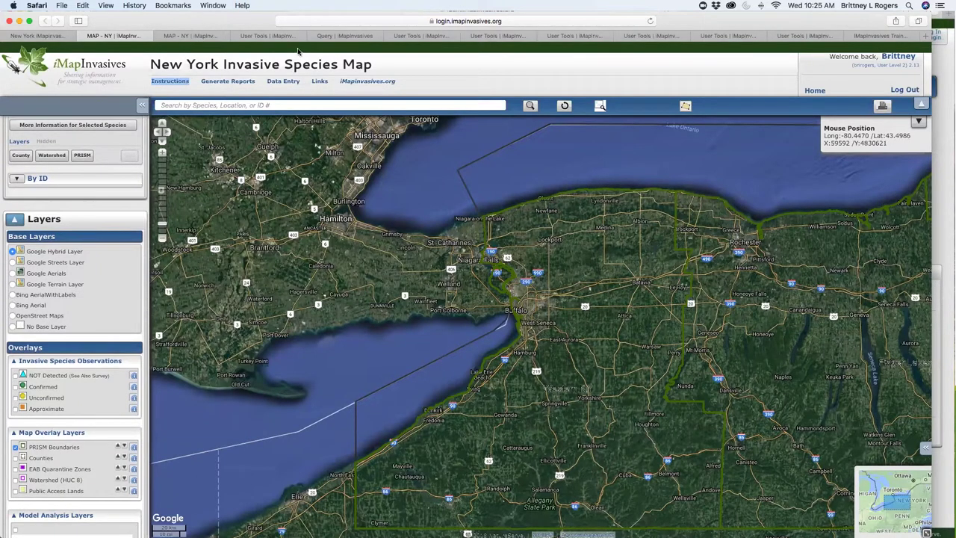
# - On the Syracuse map, query records by drawing a polygon around the Oakwood and Morningside Cemetery area, and look through all results
pyautogui.click(203, 37)
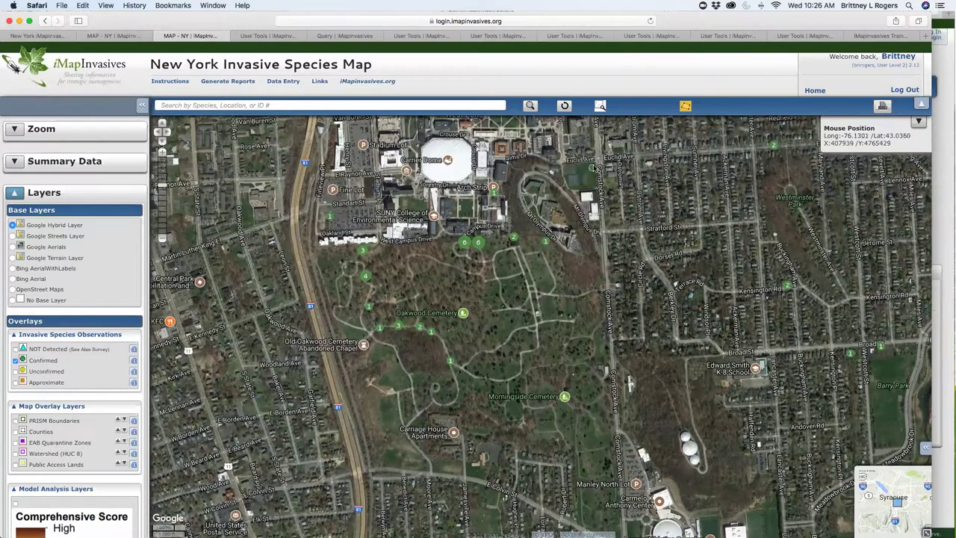
pyautogui.click(596, 160)
pyautogui.click(291, 174)
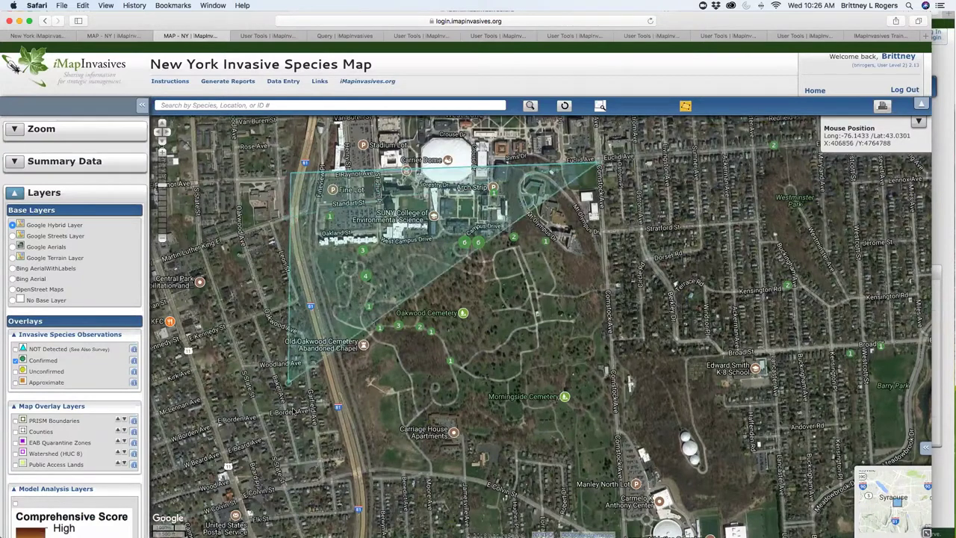
pyautogui.click(336, 465)
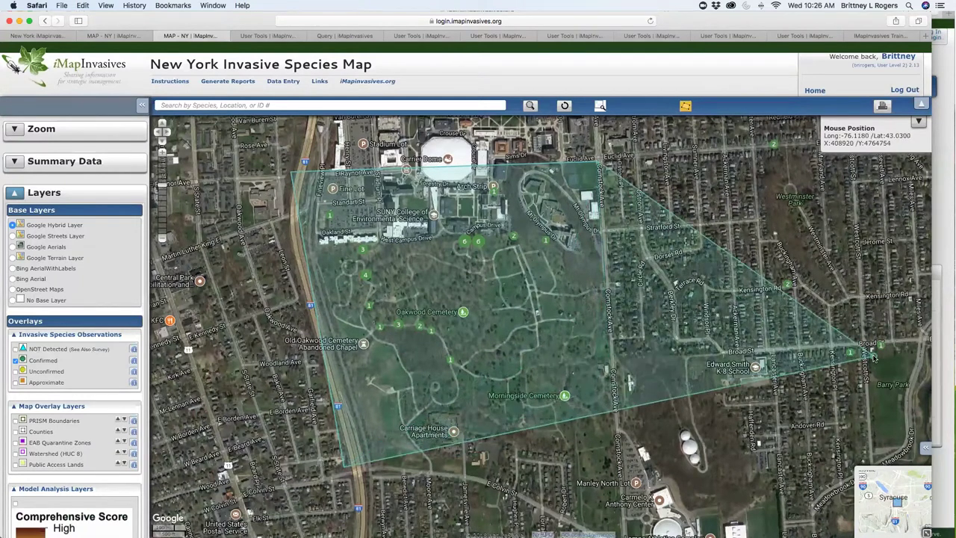
pyautogui.doubleClick(920, 353)
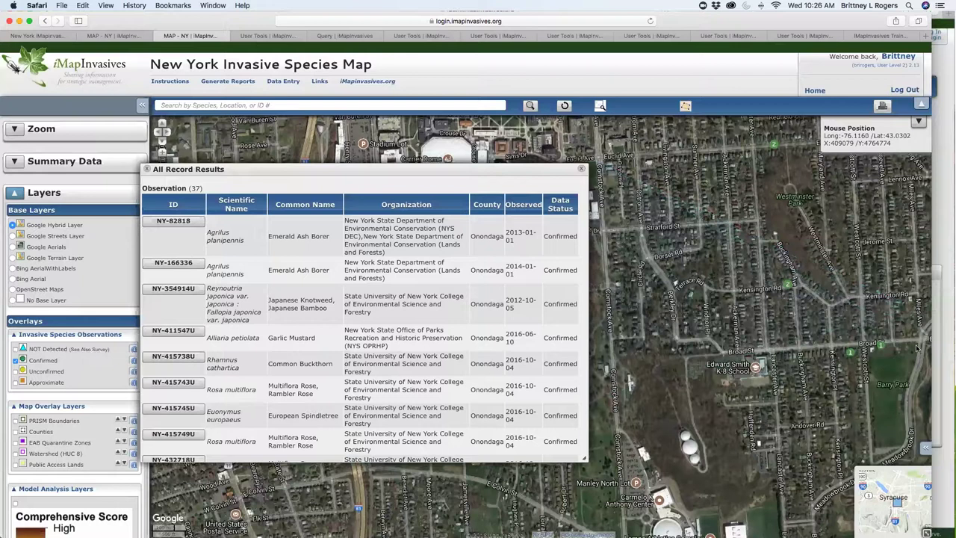
pyautogui.scroll(-5, 393, 334)
pyautogui.scroll(-15, 393, 336)
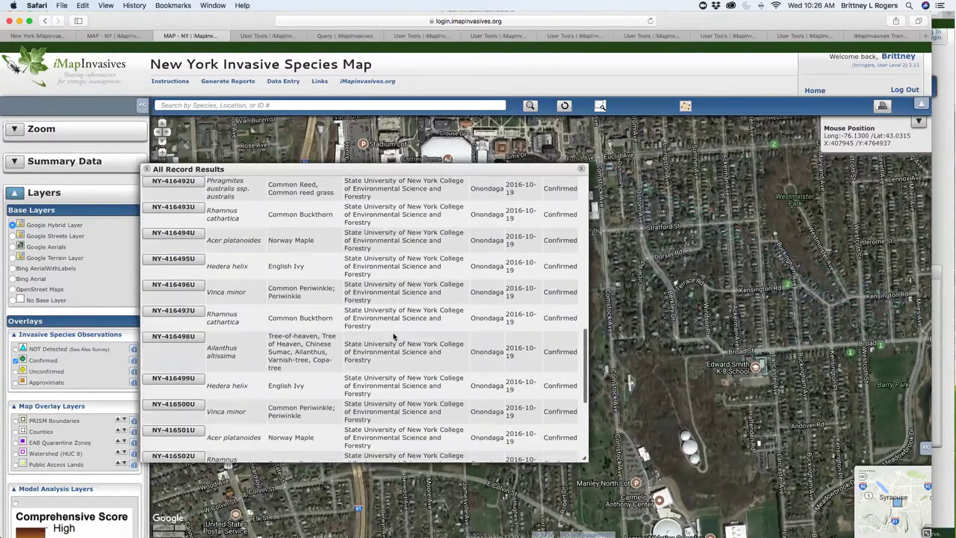
pyautogui.scroll(-6, 394, 336)
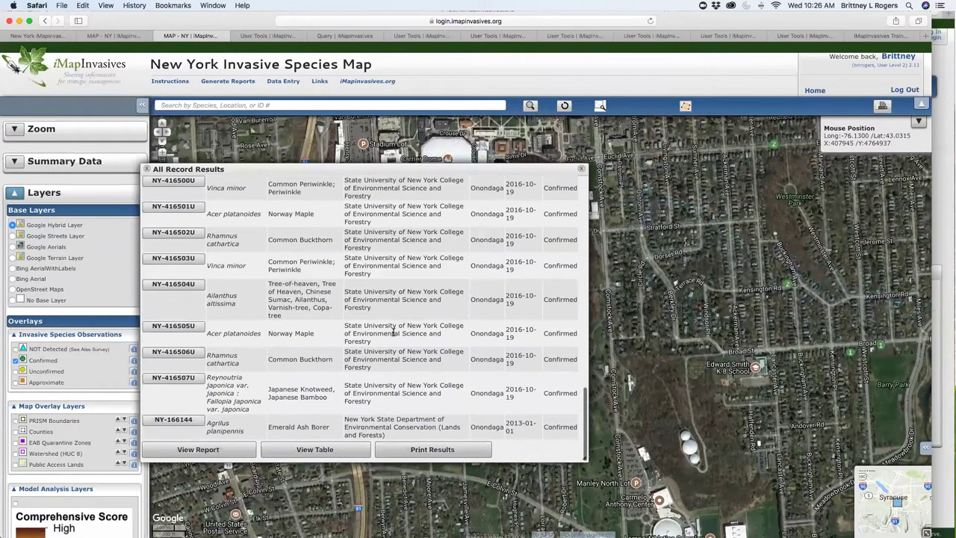
pyautogui.scroll(20, 394, 333)
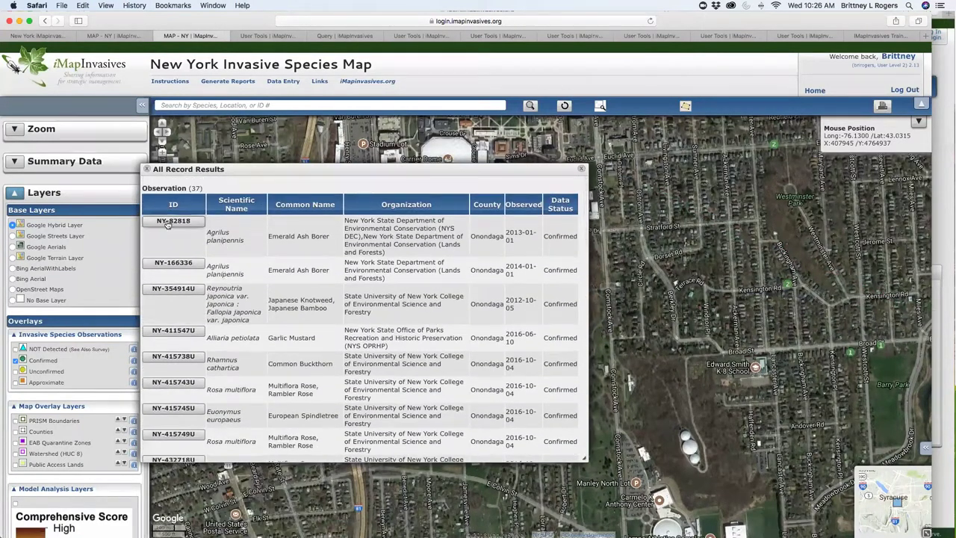
# - Open the Emerald Ash Borer record NY-82818 and examine its observation details, from general to geography information
pyautogui.click(172, 222)
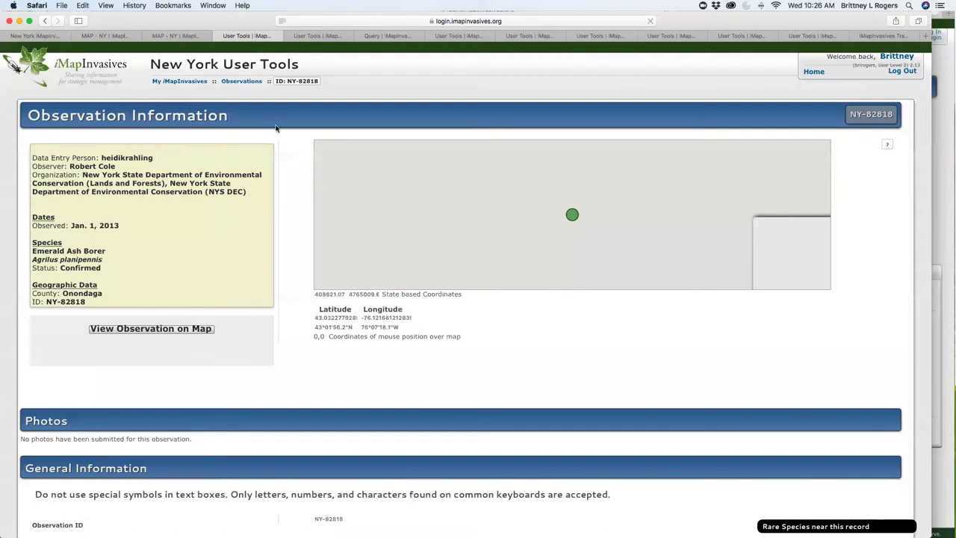
pyautogui.scroll(-10, 218, 234)
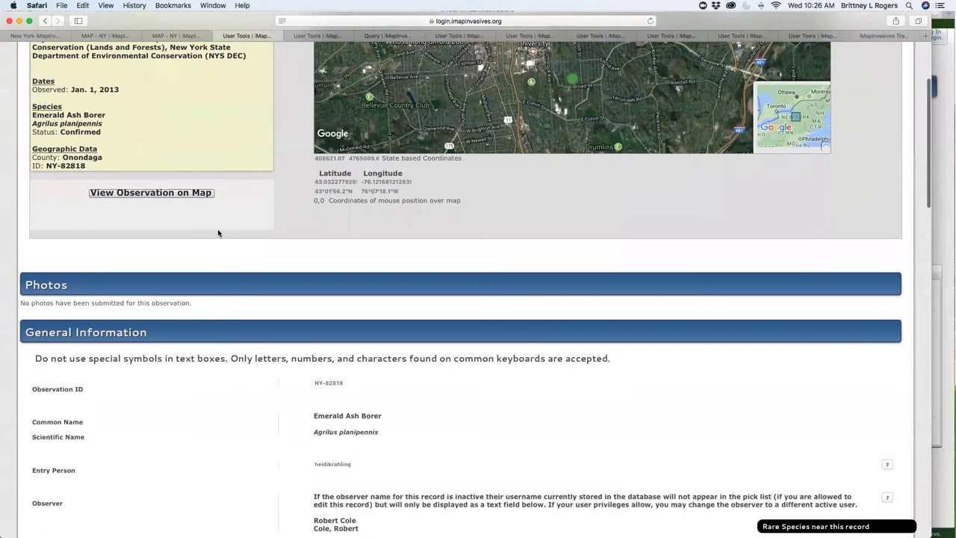
pyautogui.scroll(-5, 218, 233)
pyautogui.scroll(4, 218, 235)
pyautogui.scroll(-4, 218, 235)
pyautogui.scroll(-10, 219, 236)
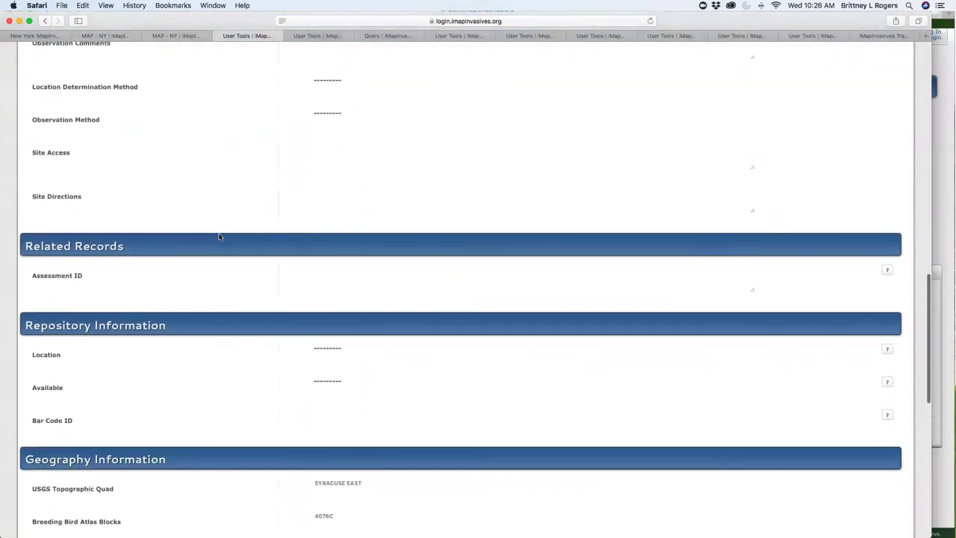
pyautogui.scroll(-1, 218, 237)
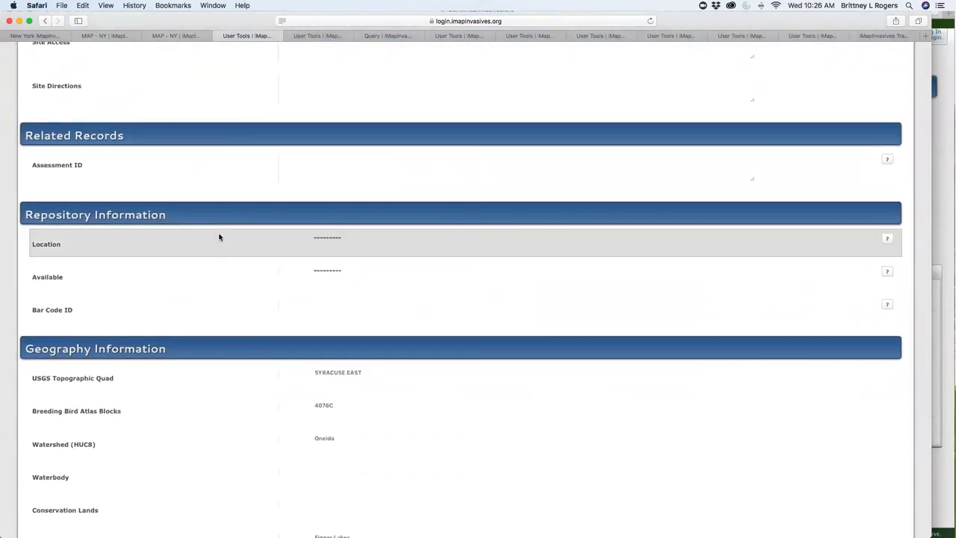
pyautogui.scroll(20, 218, 237)
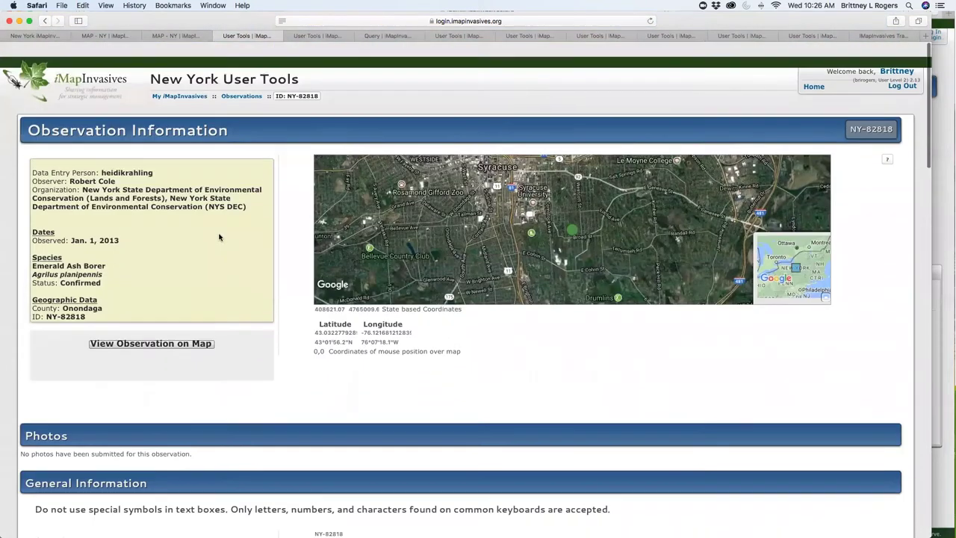
# - Close the Syracuse map and the observation record page, and return to the Western NY species map
pyautogui.click(170, 36)
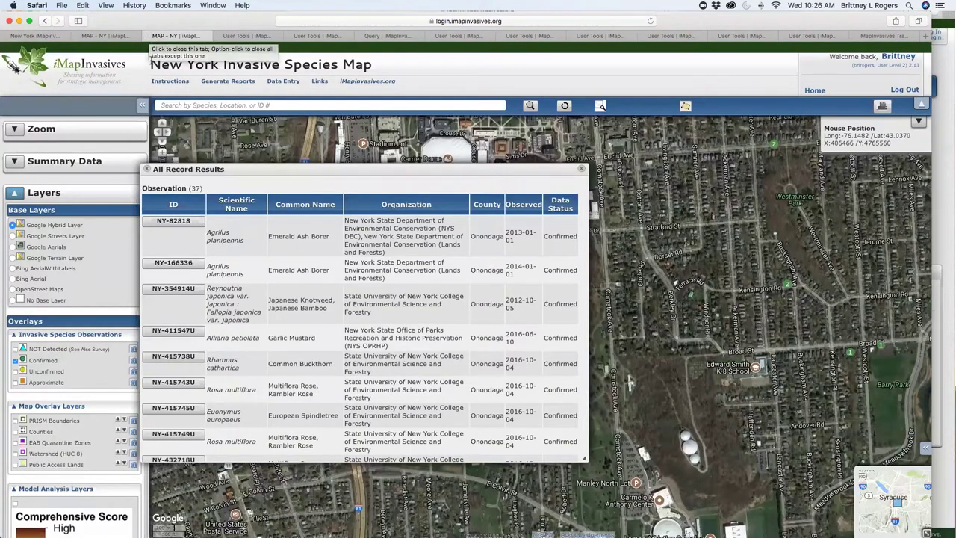
pyautogui.click(149, 36)
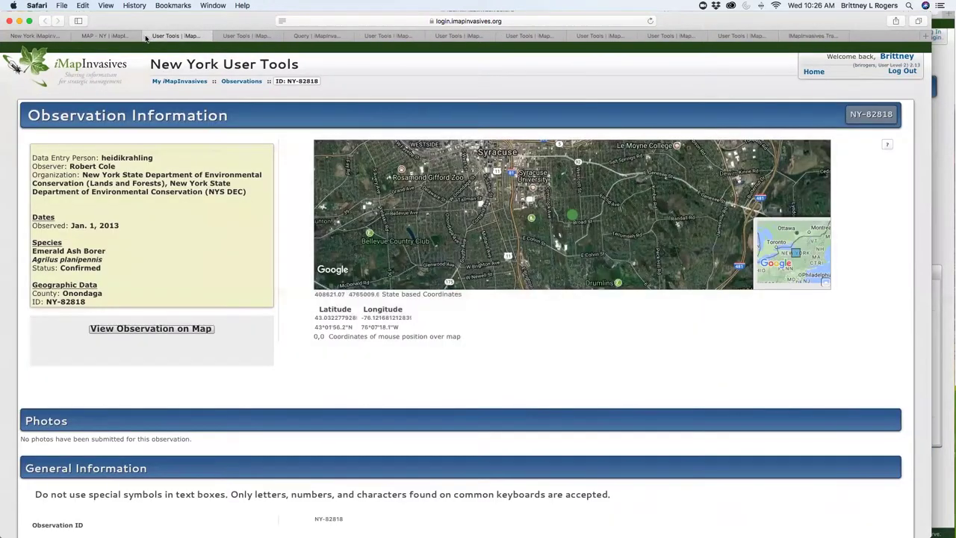
pyautogui.click(148, 37)
pyautogui.click(109, 37)
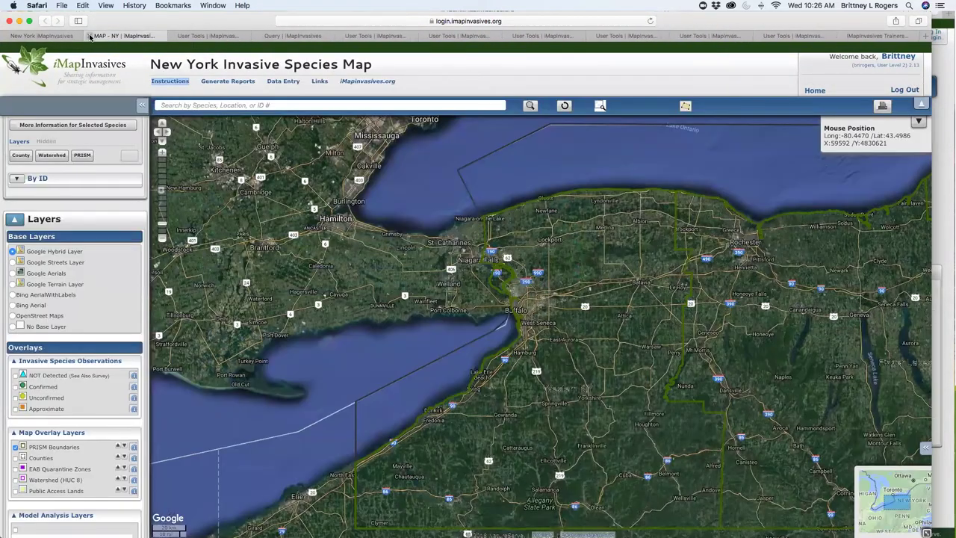
# - Close the species map and bring up the Observations Table for all data
pyautogui.click(89, 36)
pyautogui.click(53, 34)
pyautogui.click(136, 37)
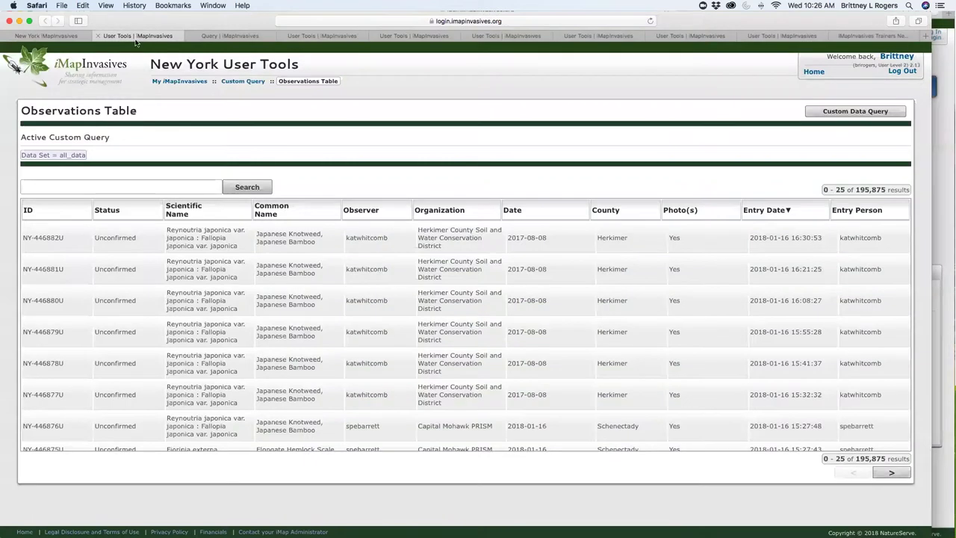
pyautogui.click(191, 83)
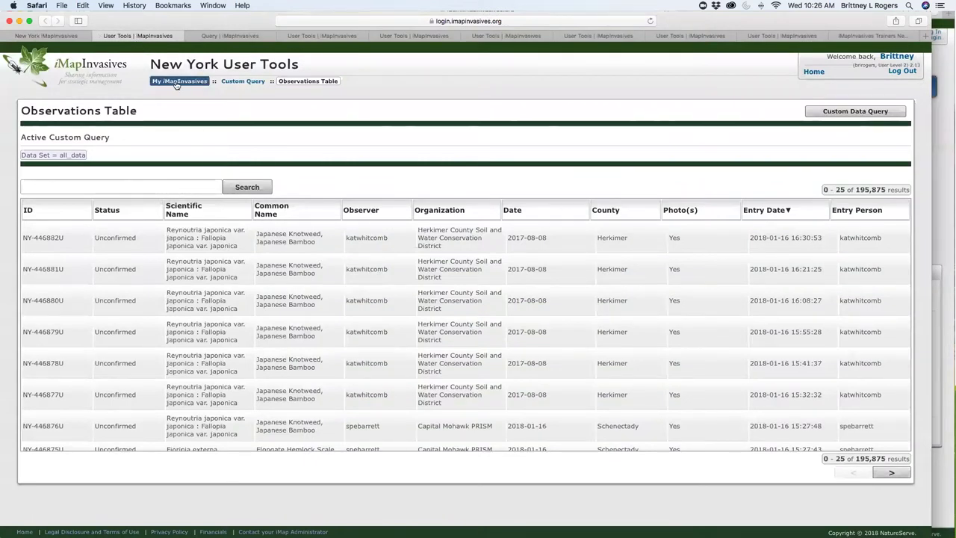
pyautogui.moveTo(22, 112); pyautogui.dragTo(150, 114)
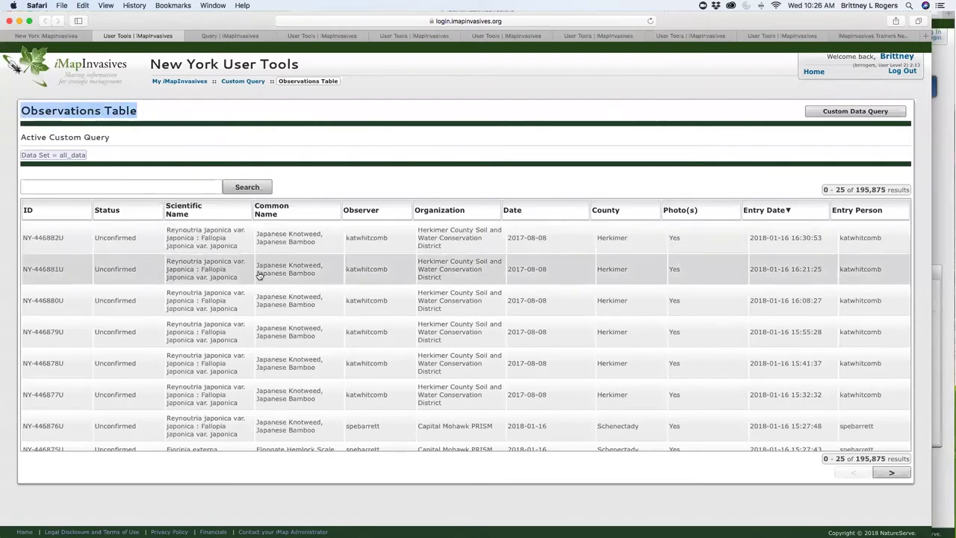
# - Search the Observations Table for "water chestnut" and look through the matching records
pyautogui.click(107, 188)
pyautogui.write('water chestnut')
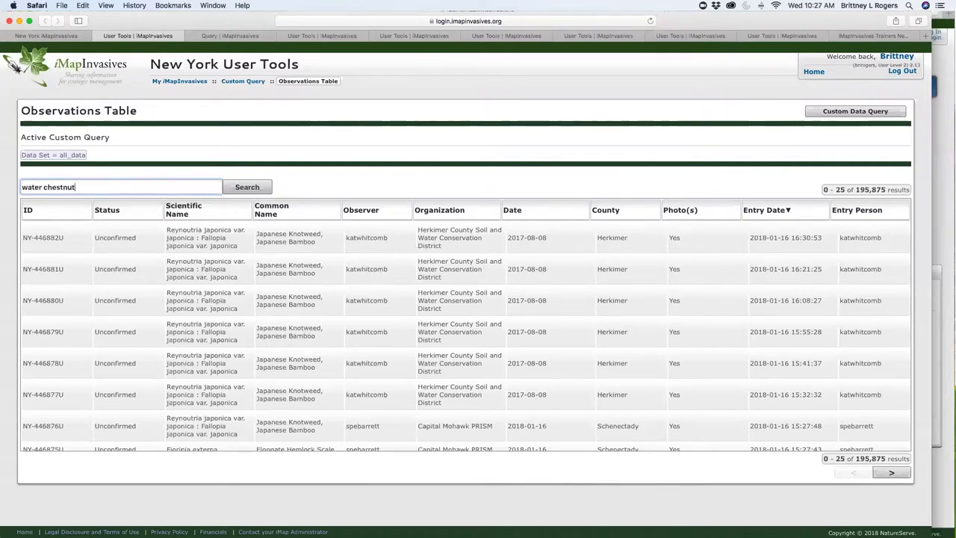
pyautogui.press('Return')
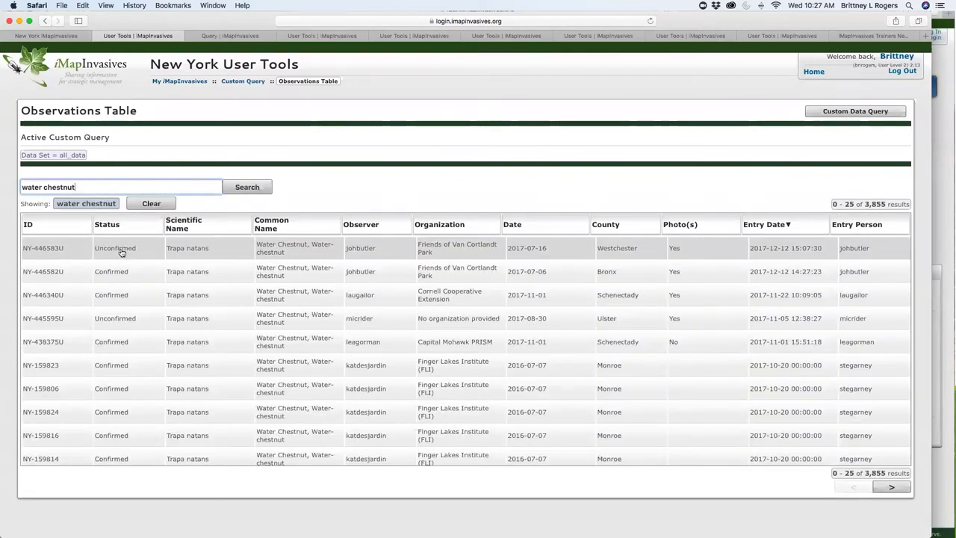
pyautogui.scroll(-5, 241, 276)
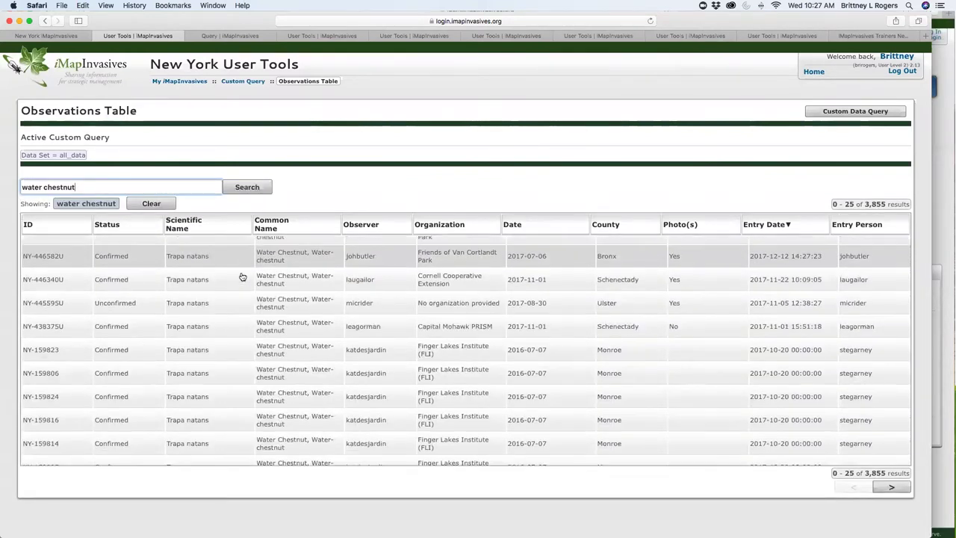
pyautogui.scroll(-2, 242, 276)
pyautogui.scroll(10, 242, 277)
pyautogui.scroll(2, 242, 277)
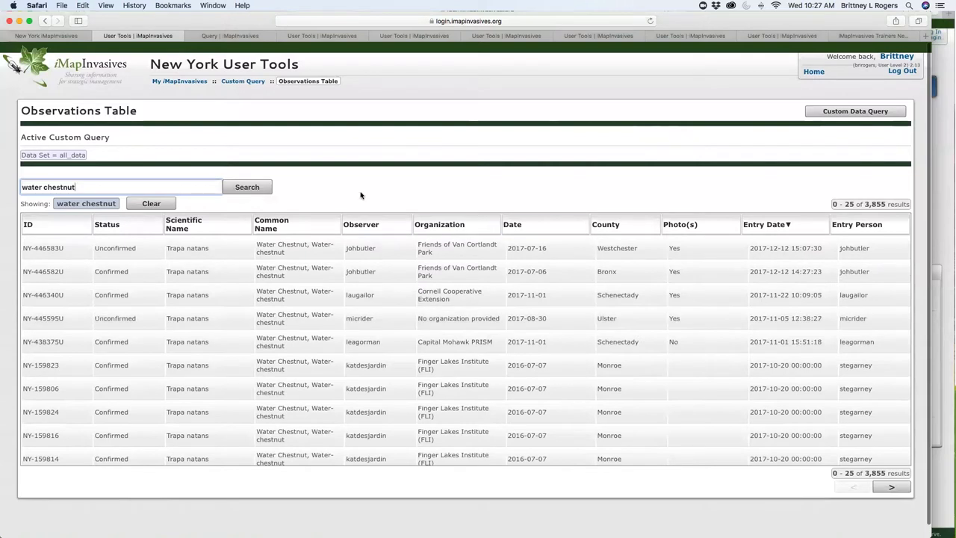
pyautogui.scroll(-2, 338, 306)
pyautogui.scroll(-12, 338, 306)
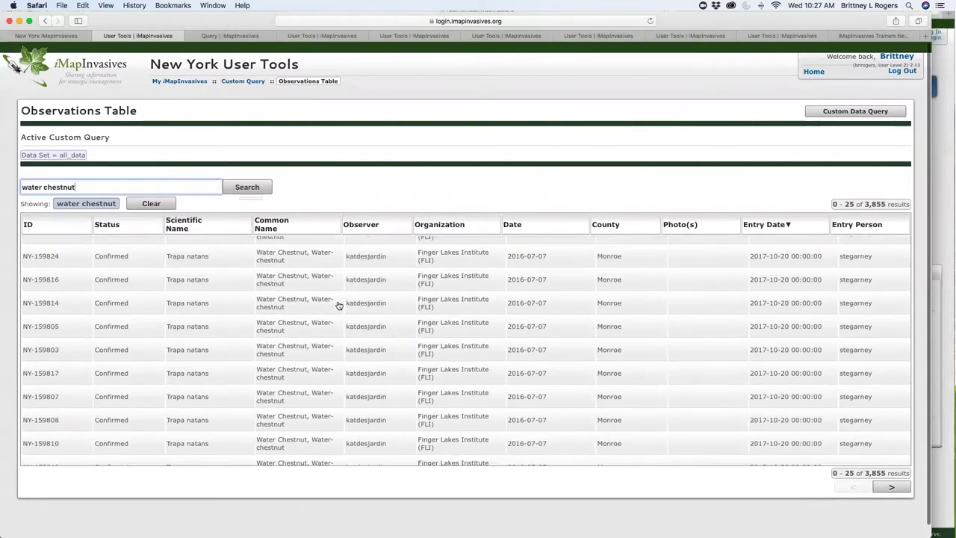
pyautogui.scroll(14, 338, 306)
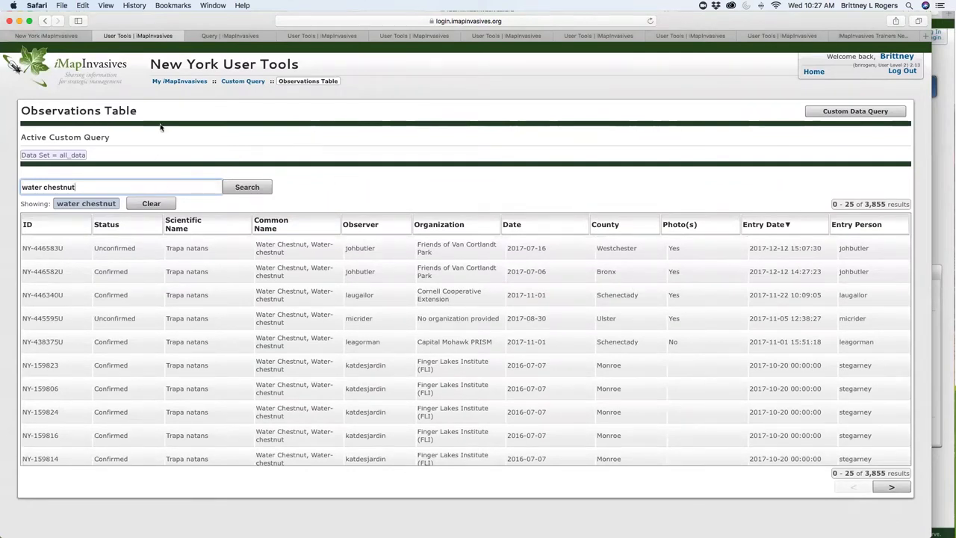
# - Close the Observations Table and review the type and criteria options of the custom query
pyautogui.click(100, 37)
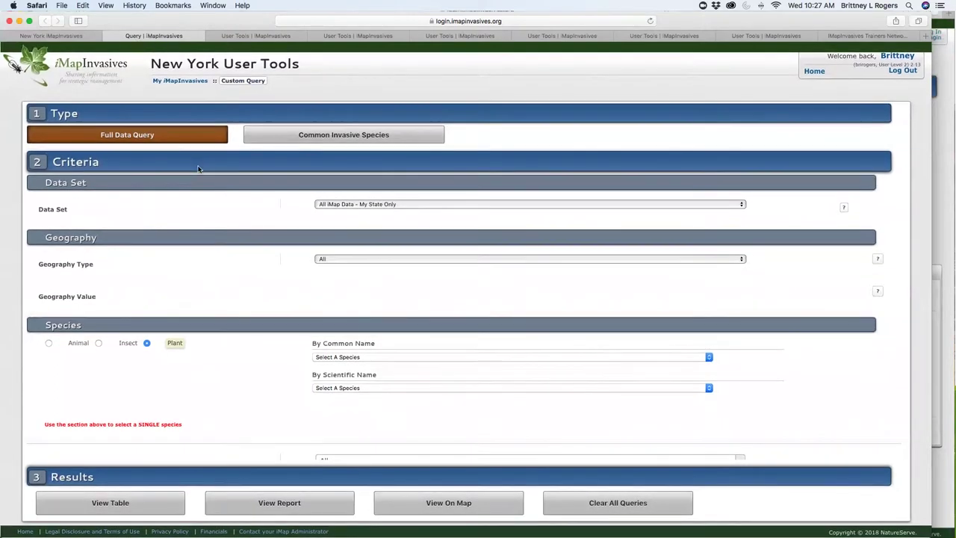
pyautogui.click(343, 139)
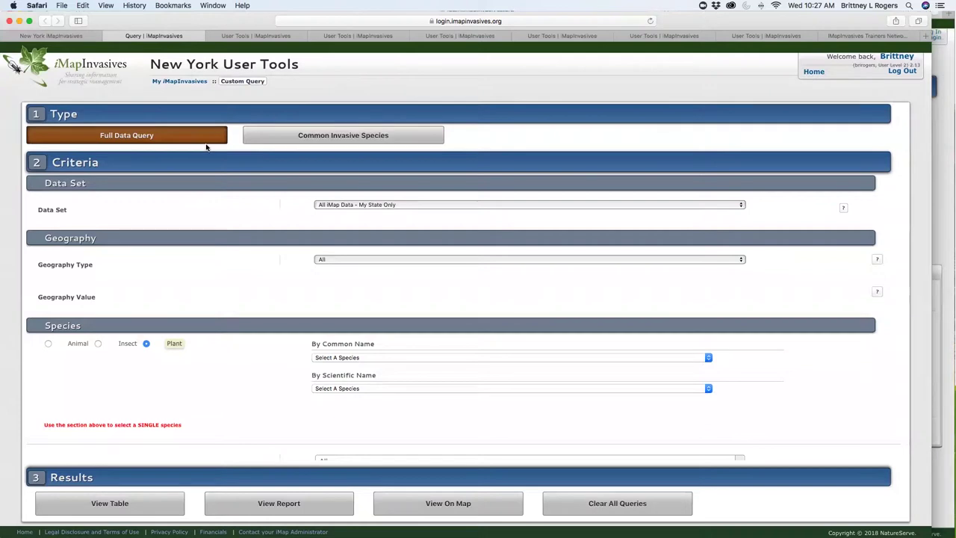
pyautogui.scroll(-1, 279, 266)
pyautogui.scroll(-1, 280, 268)
pyautogui.scroll(2, 280, 268)
# - Set the query's Geography Type to PRISM and its Geography Value to Finger Lakes
pyautogui.click(370, 229)
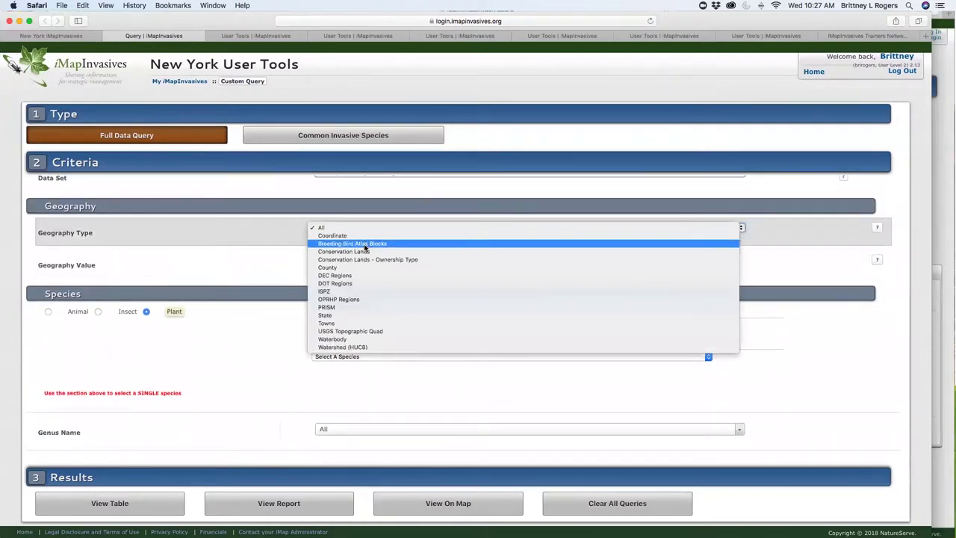
pyautogui.click(343, 305)
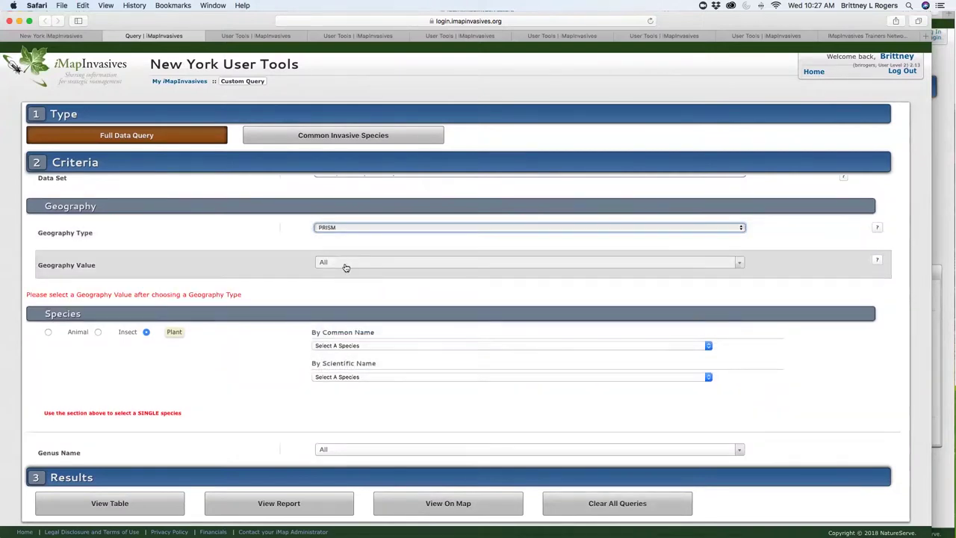
pyautogui.click(346, 265)
pyautogui.scroll(-2, 352, 340)
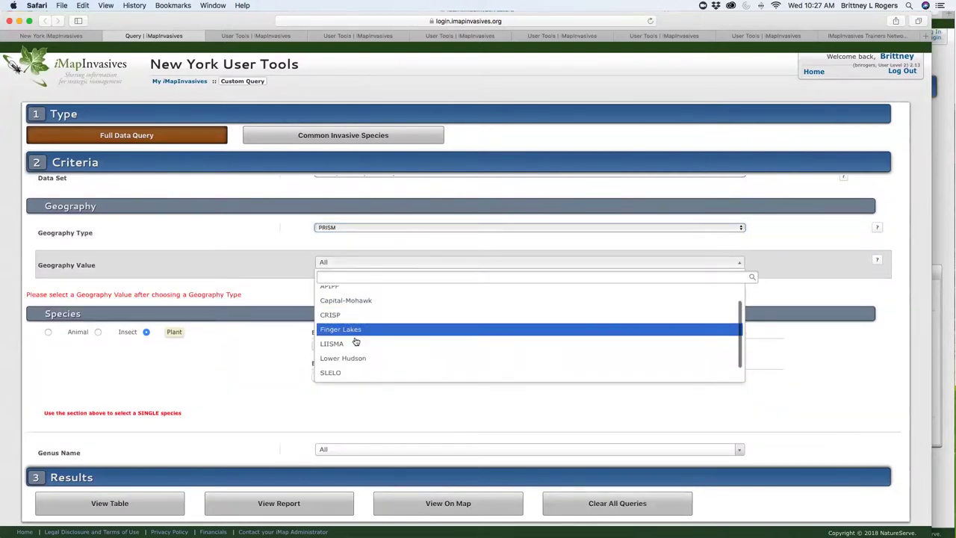
pyautogui.click(354, 313)
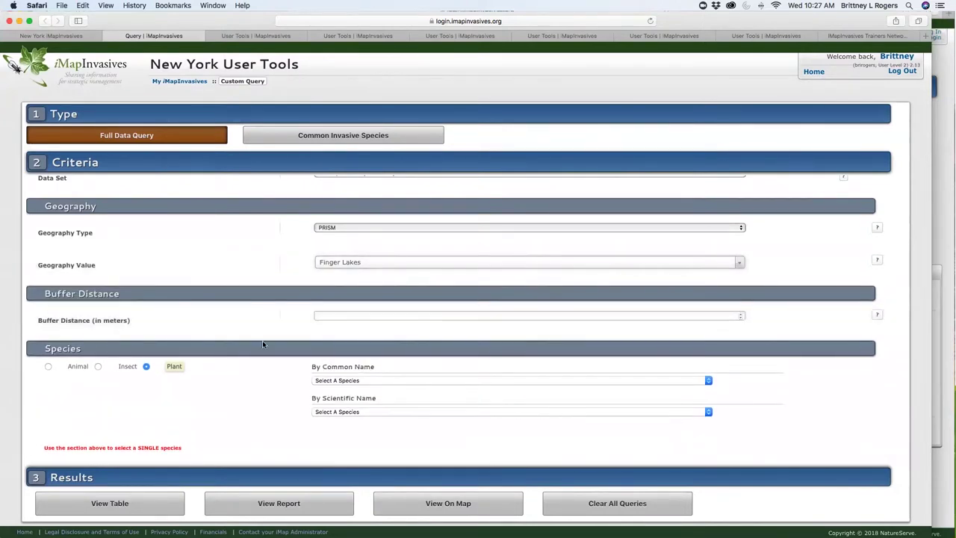
# - Look over the query's species, legal status and kingdom criteria, and leave the query page without running it
pyautogui.scroll(-5, 261, 351)
pyautogui.scroll(-1, 259, 351)
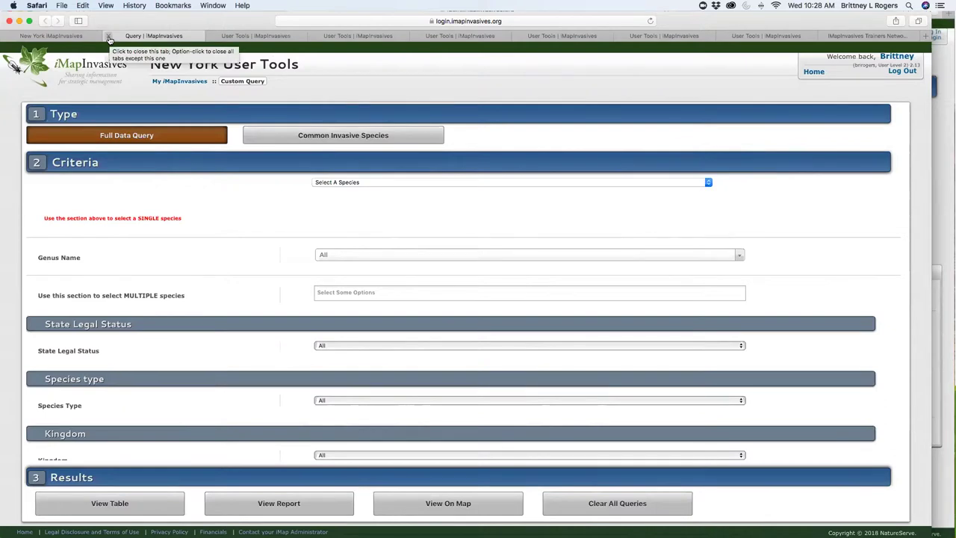
pyautogui.click(109, 38)
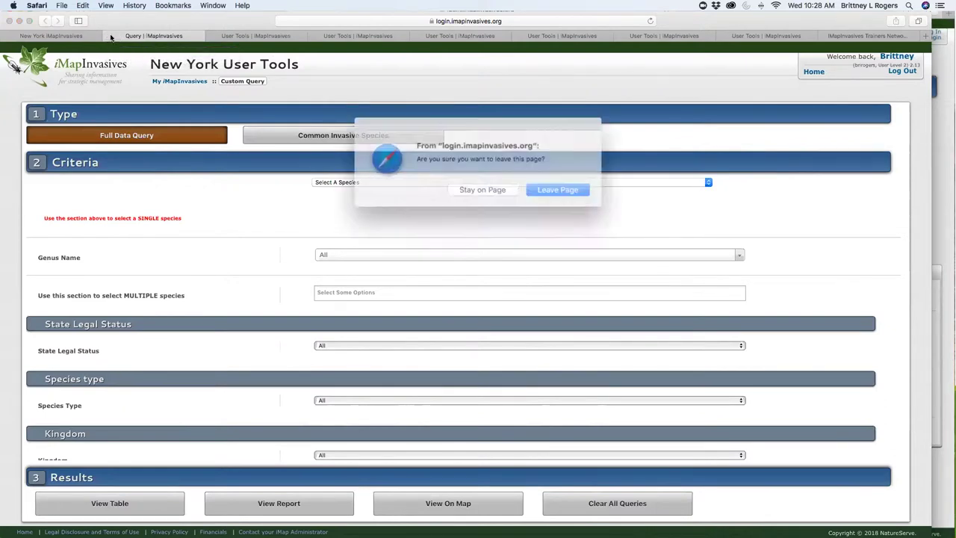
pyautogui.click(549, 186)
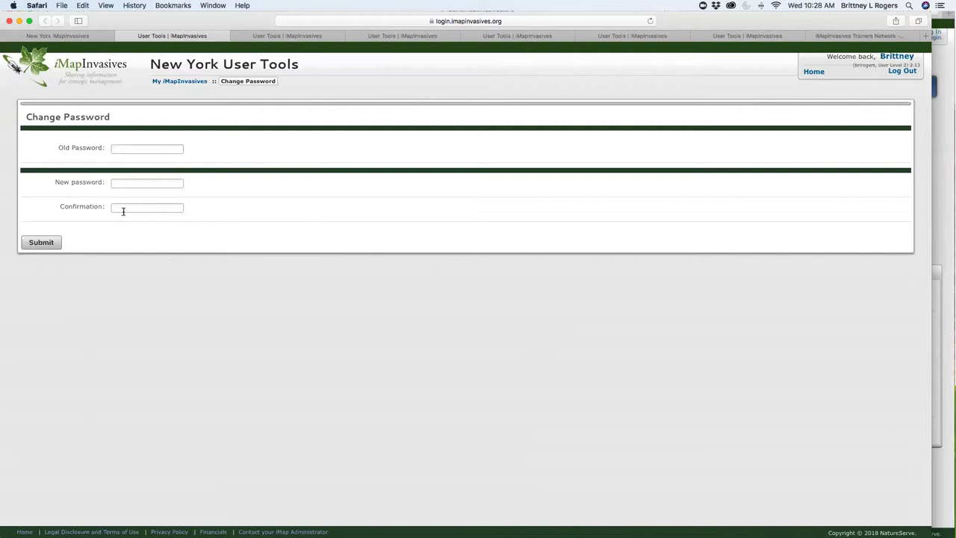
# - Start a new alert from the Alerts Table and examine the available alert types, leaving Continual selected
pyautogui.click(295, 36)
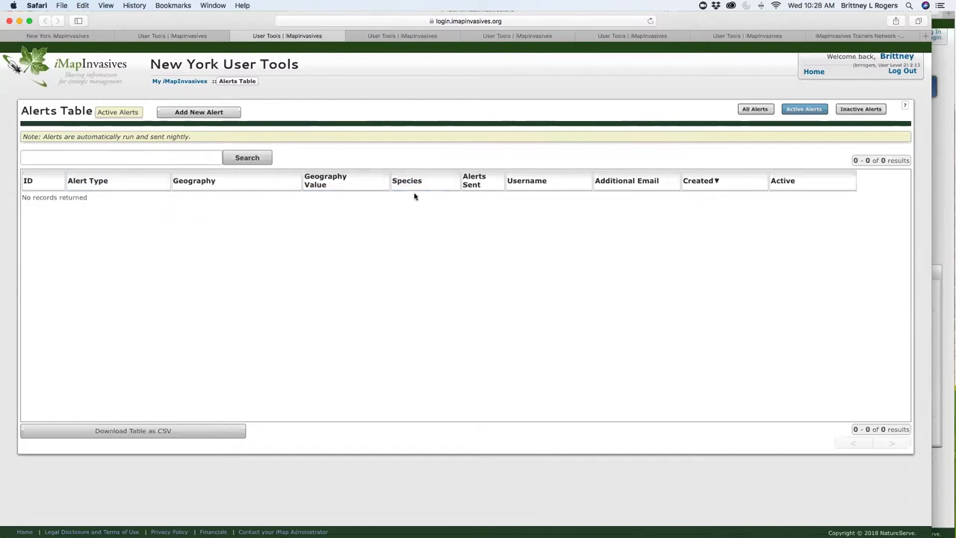
pyautogui.click(195, 116)
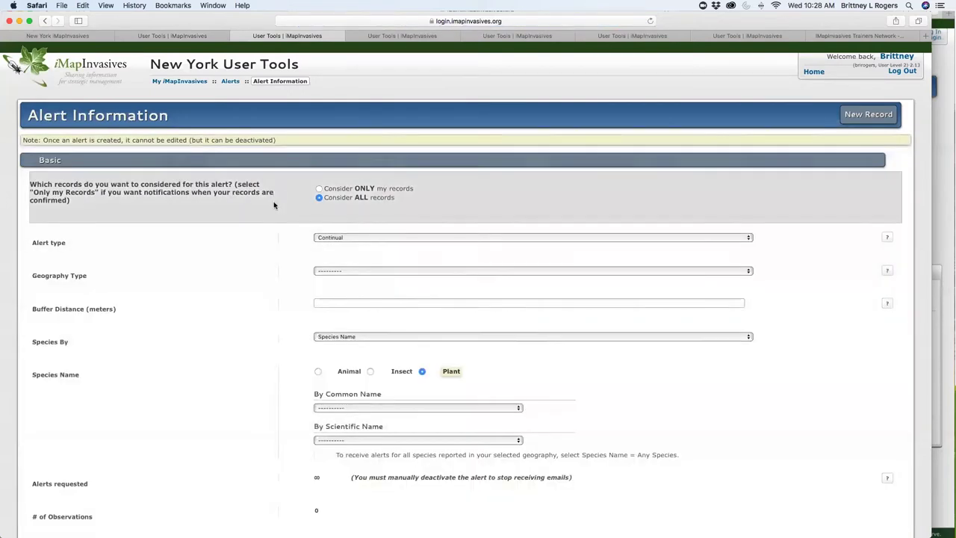
pyautogui.scroll(-2, 274, 201)
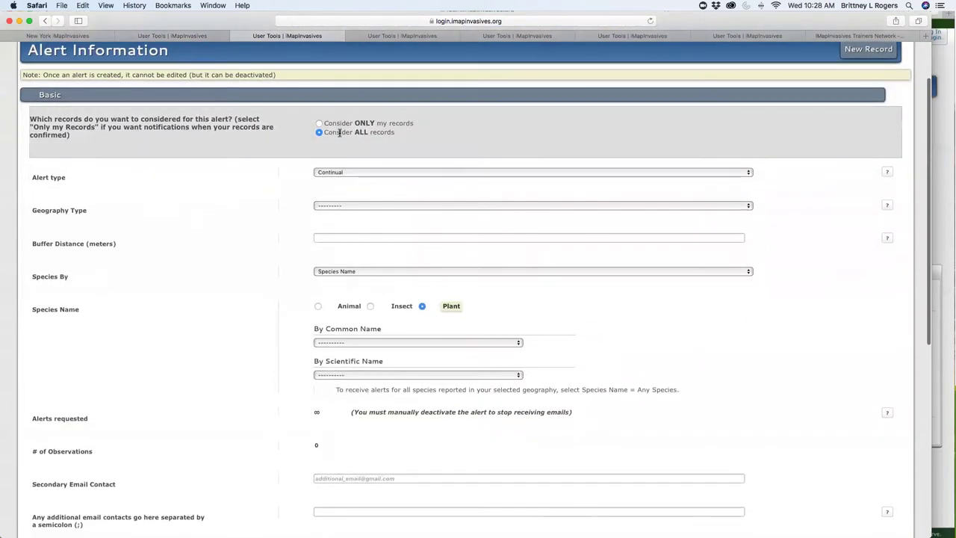
pyautogui.click(355, 173)
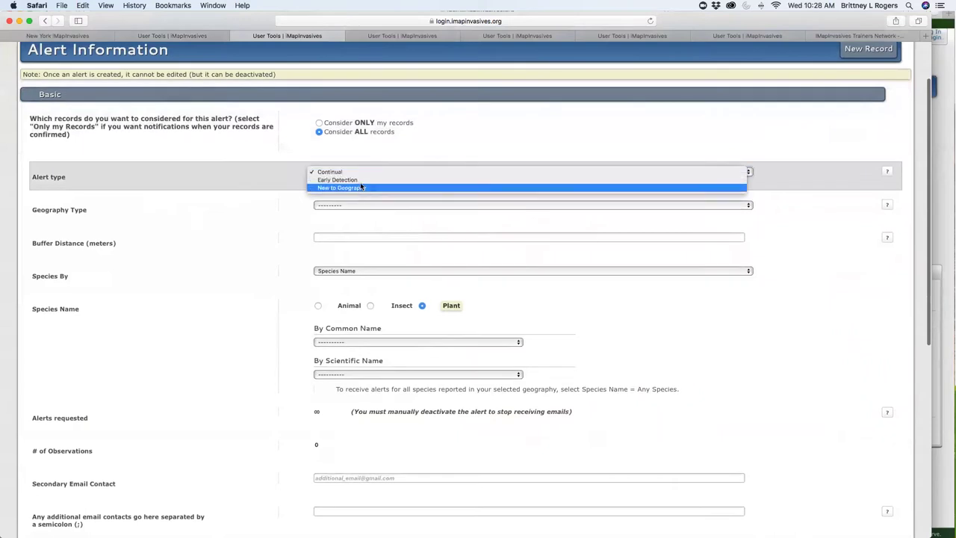
pyautogui.click(295, 227)
pyautogui.scroll(-1, 279, 243)
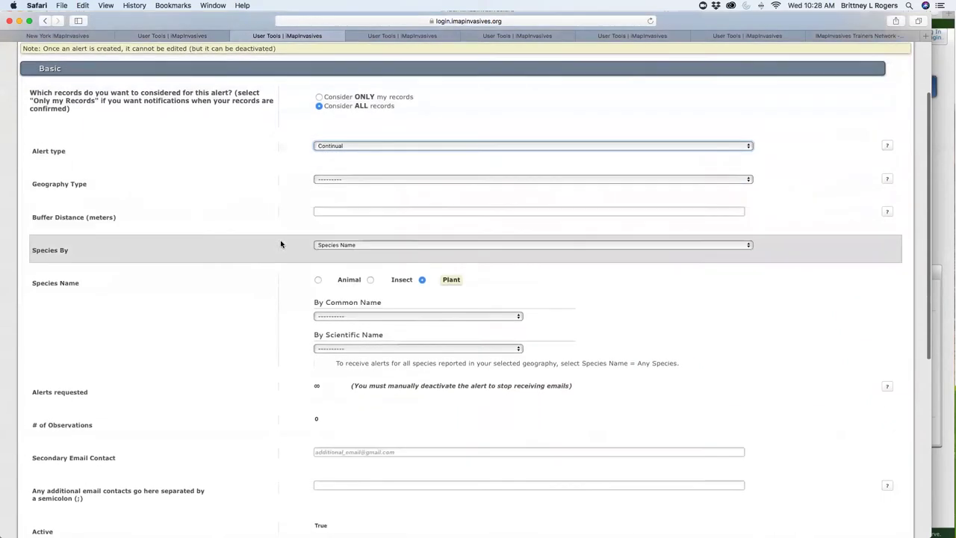
# - Set the alert's Geography Type to PRISM and its Geography Name to CRISP
pyautogui.click(342, 180)
pyautogui.click(345, 258)
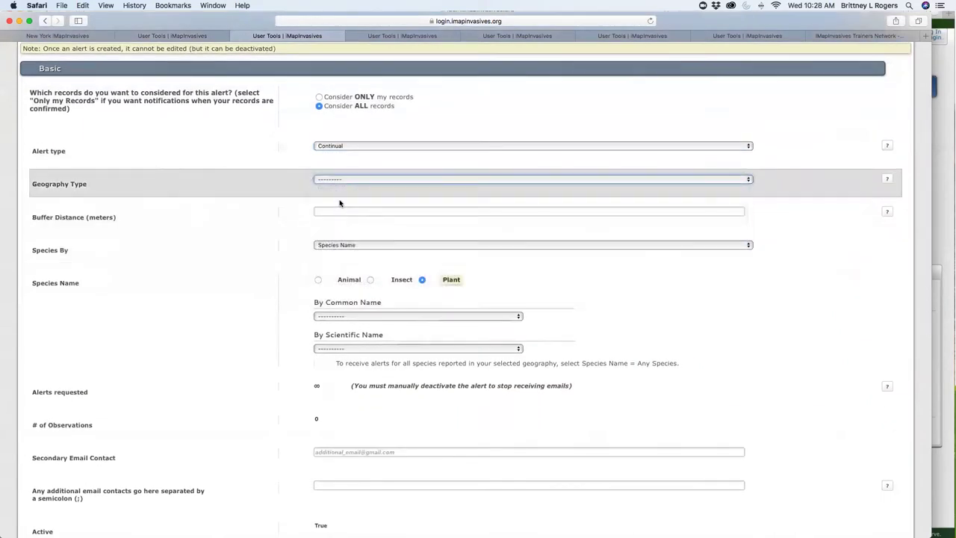
pyautogui.click(343, 212)
pyautogui.click(344, 230)
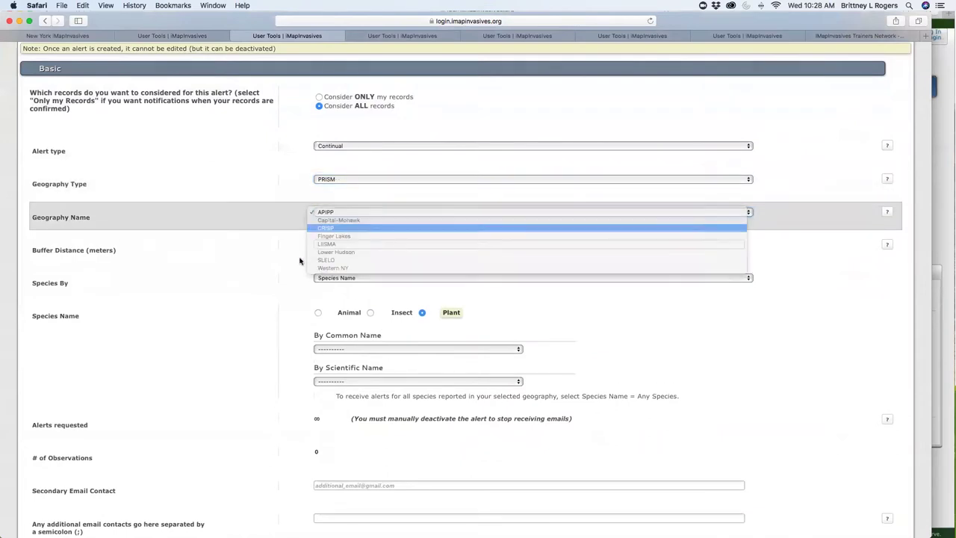
# - Look through the alert form's species, email contact and advanced options, and close the form without creating the alert
pyautogui.scroll(-5, 293, 256)
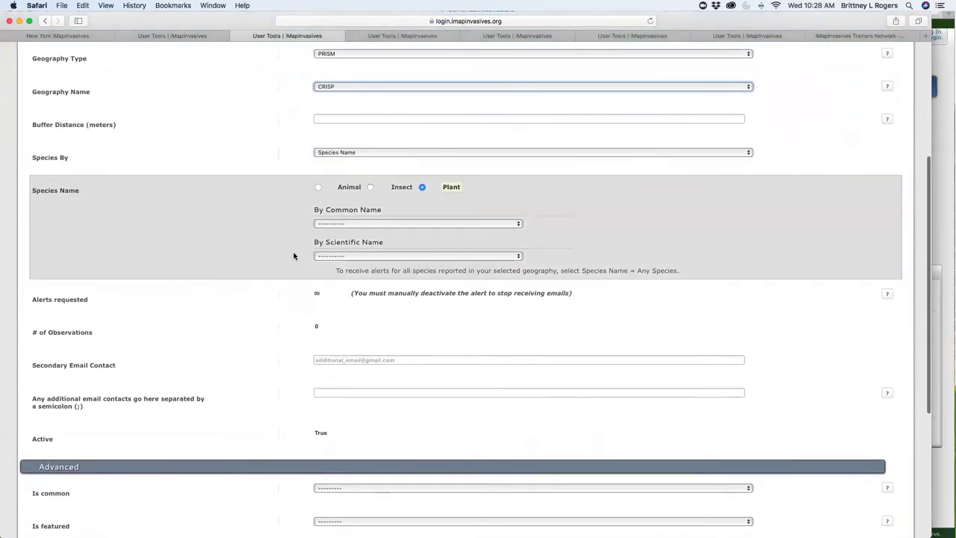
pyautogui.scroll(-5, 294, 255)
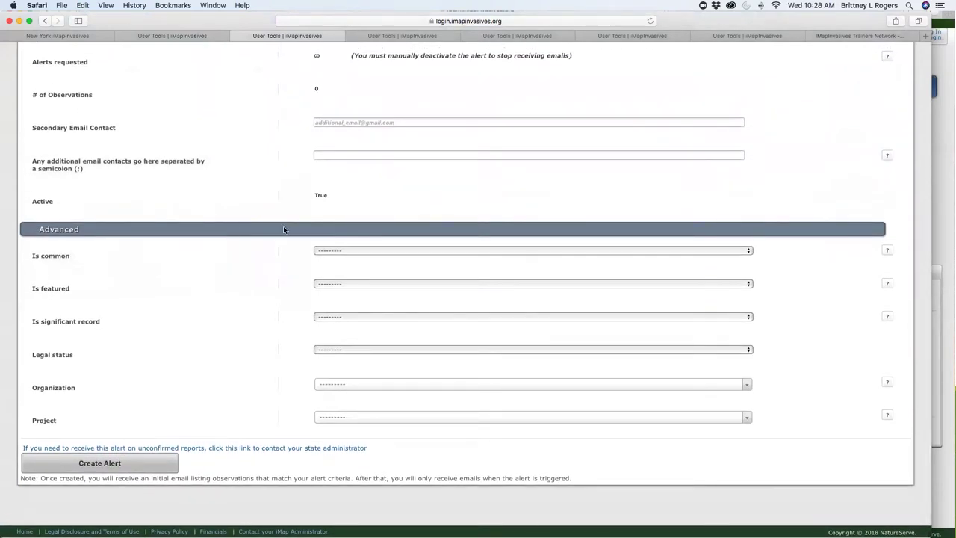
pyautogui.scroll(2, 284, 230)
pyautogui.scroll(1, 284, 230)
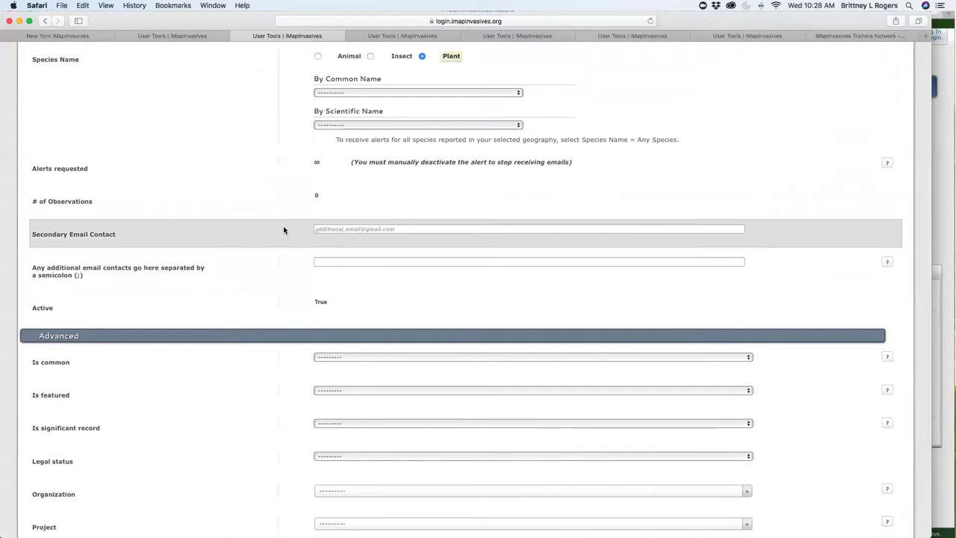
pyautogui.scroll(3, 284, 230)
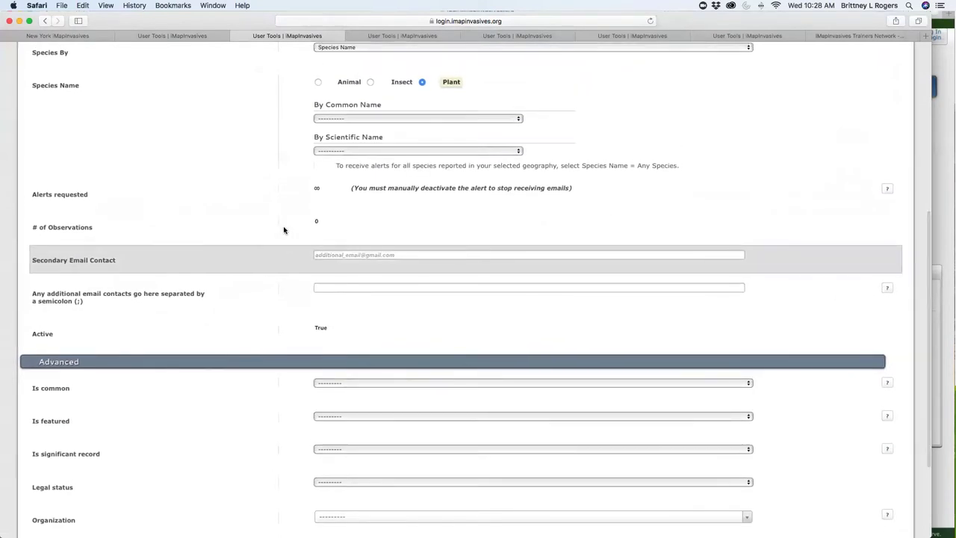
pyautogui.scroll(5, 283, 229)
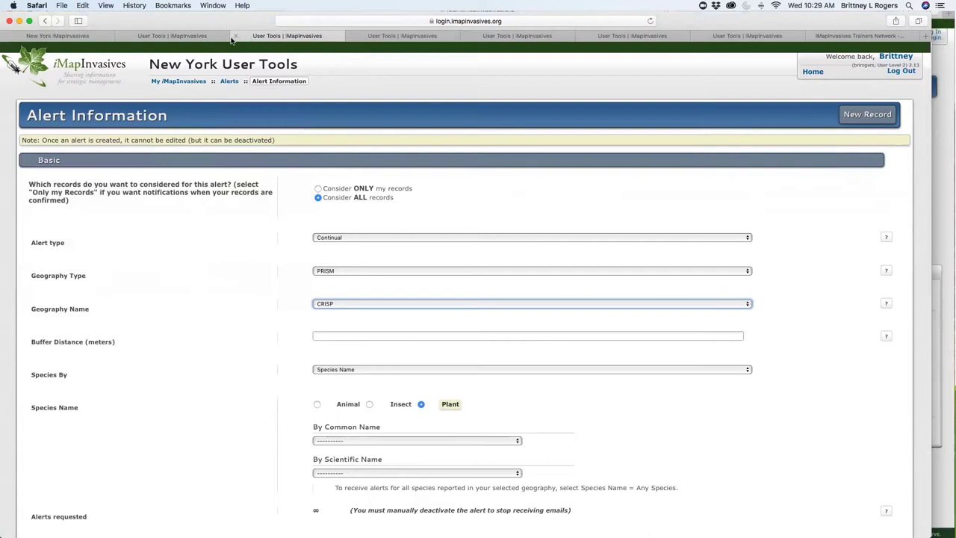
pyautogui.click(236, 37)
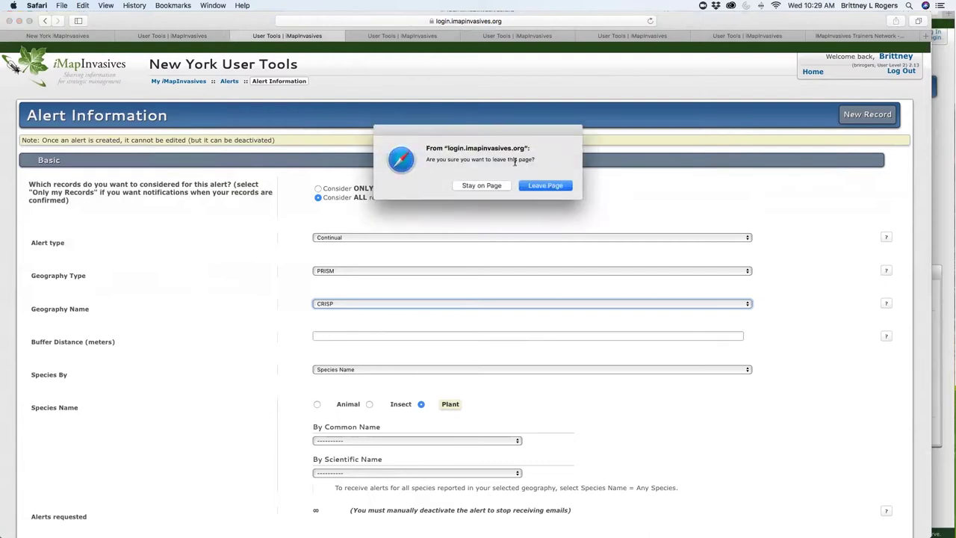
pyautogui.click(545, 186)
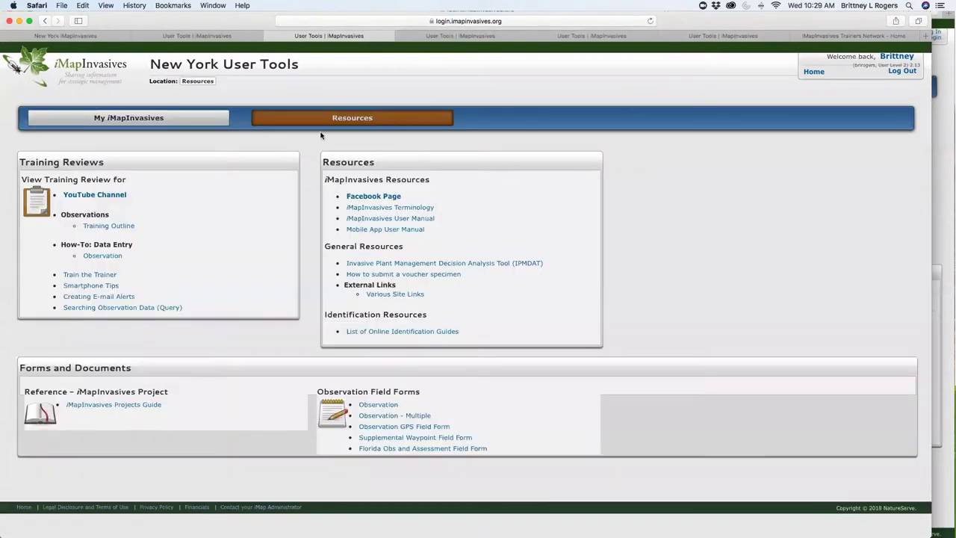
# - Review the My iMapInvasives page down to its data download options, and go back to the Resources page with training reviews and field forms
pyautogui.click(130, 120)
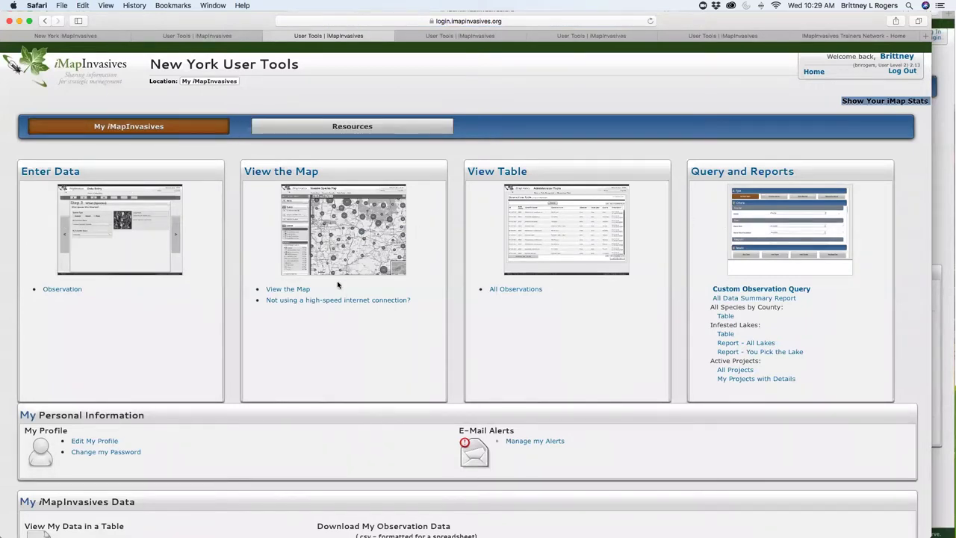
pyautogui.scroll(-3, 339, 286)
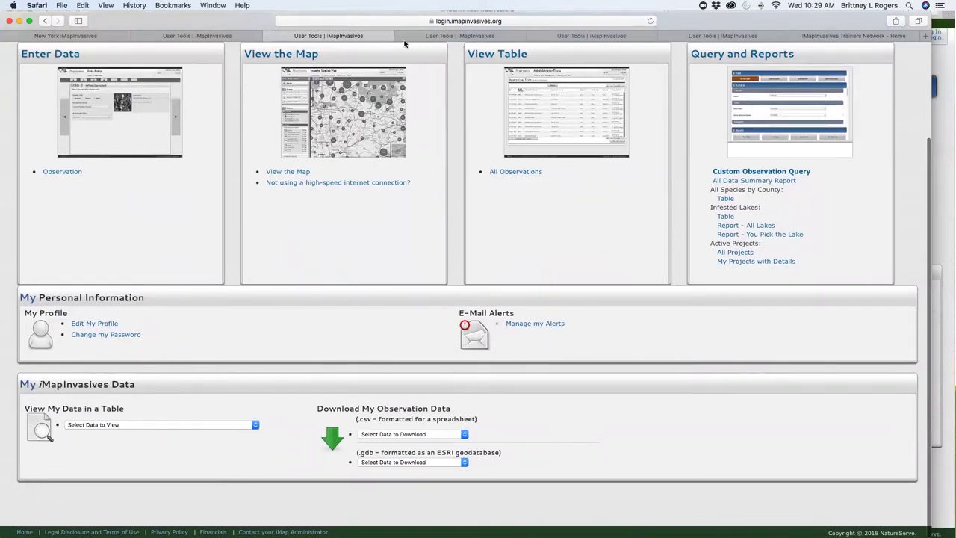
pyautogui.hotkey('ctrl', 'Tab')
pyautogui.hotkey('ctrl', 'Tab')
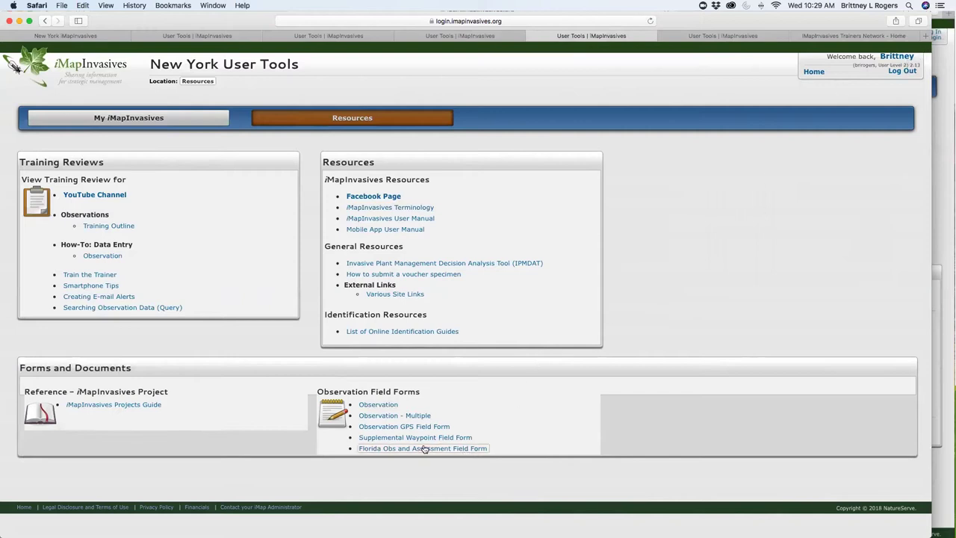
# - Open the iMapInvasives Projects Guide in a new tab and read through how to set up and edit a project
pyautogui.moveTo(334, 391); pyautogui.dragTo(430, 388)
pyautogui.click(441, 404)
pyautogui.rightClick(128, 409)
pyautogui.click(157, 409)
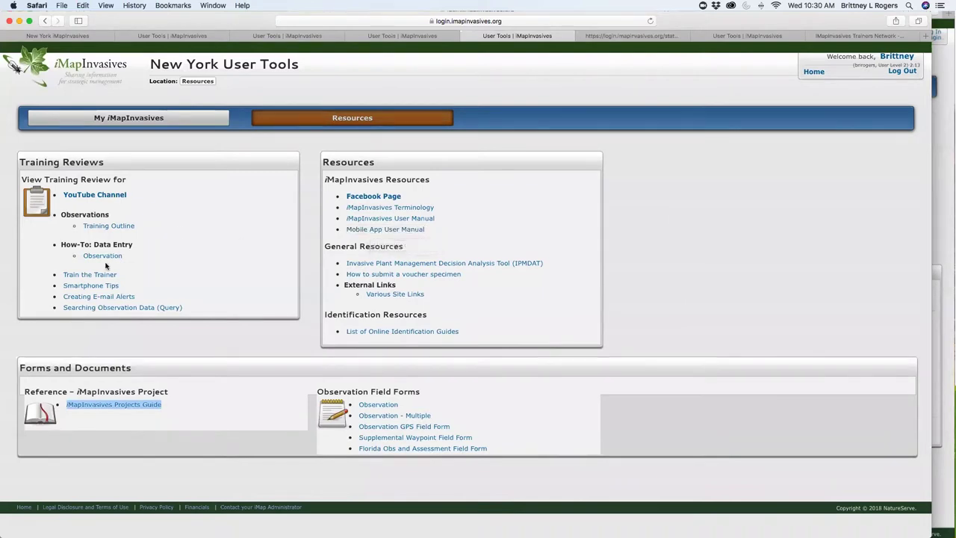
pyautogui.click(629, 36)
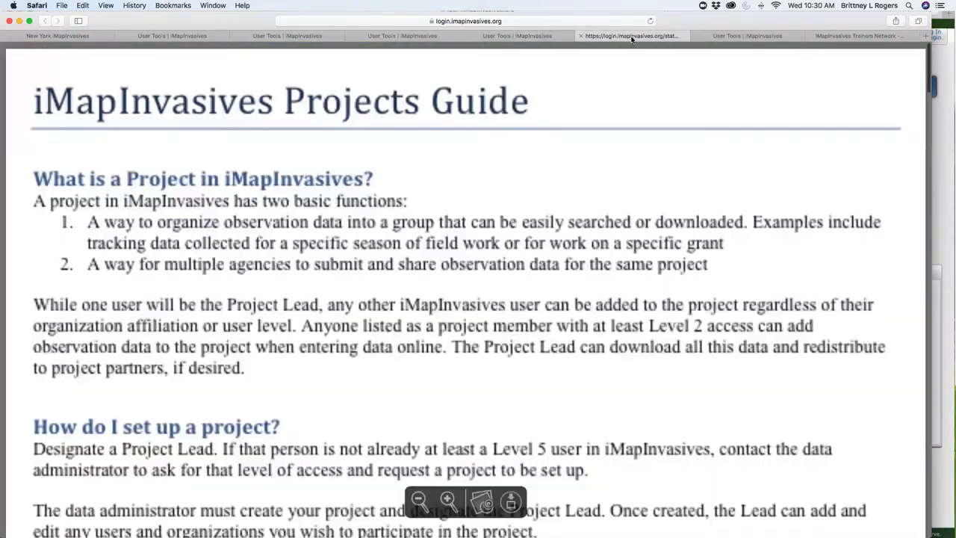
pyautogui.scroll(-5, 446, 256)
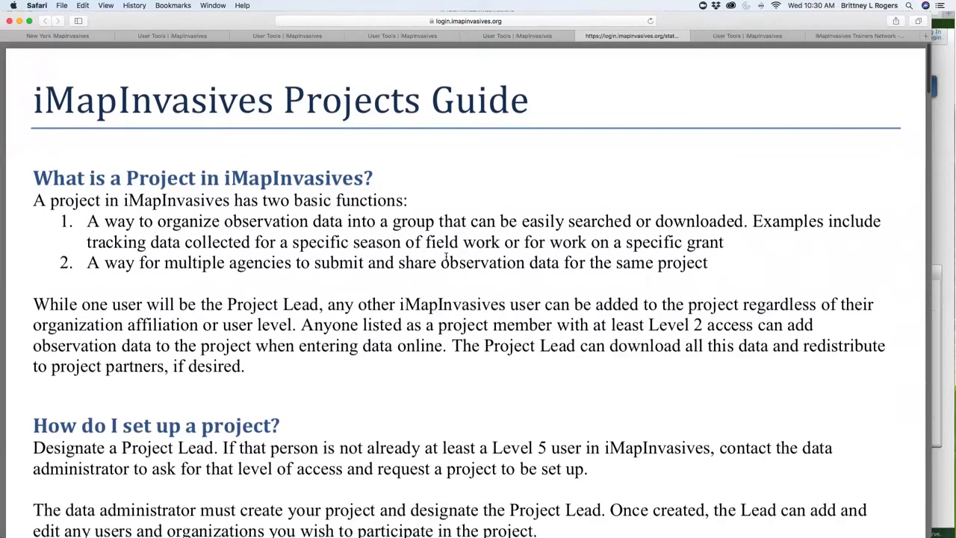
pyautogui.scroll(-9, 446, 256)
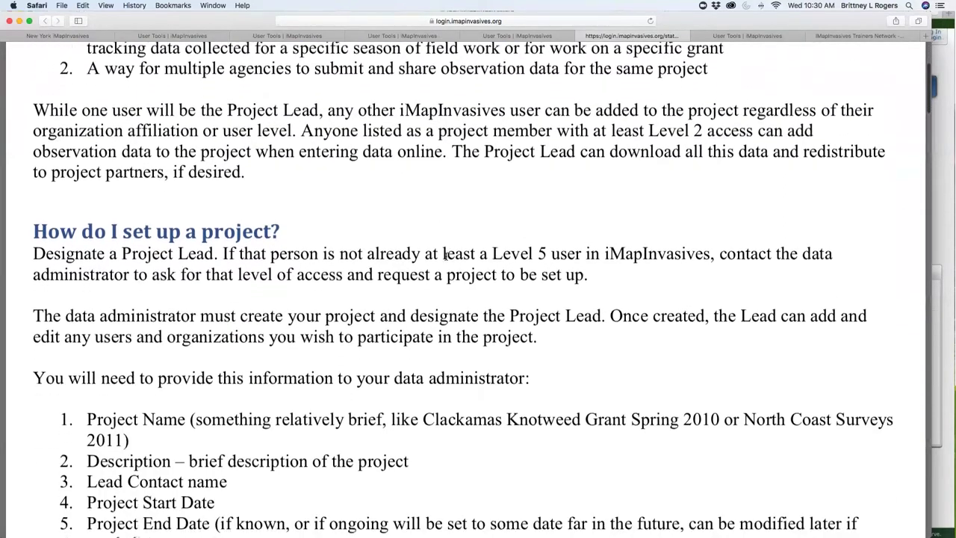
pyautogui.scroll(-6, 445, 256)
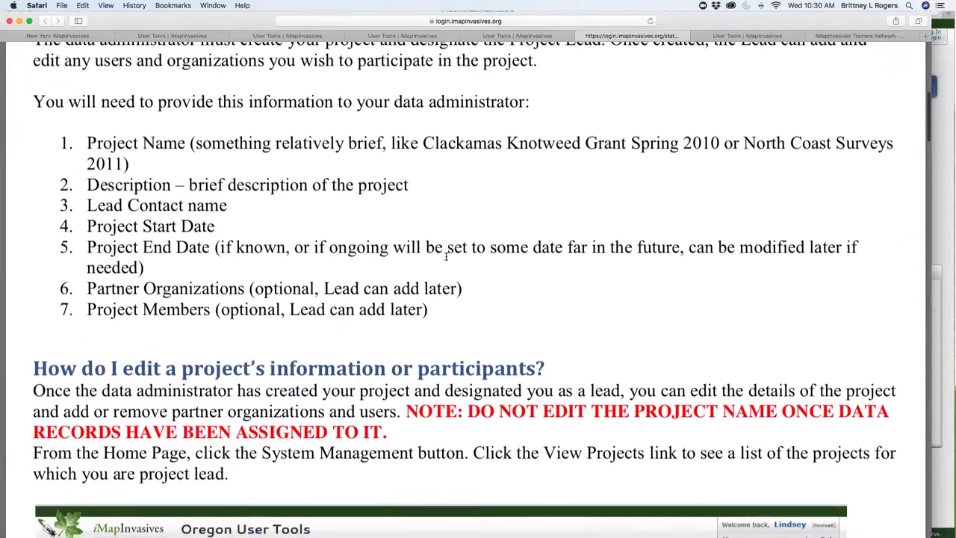
pyautogui.scroll(20, 446, 256)
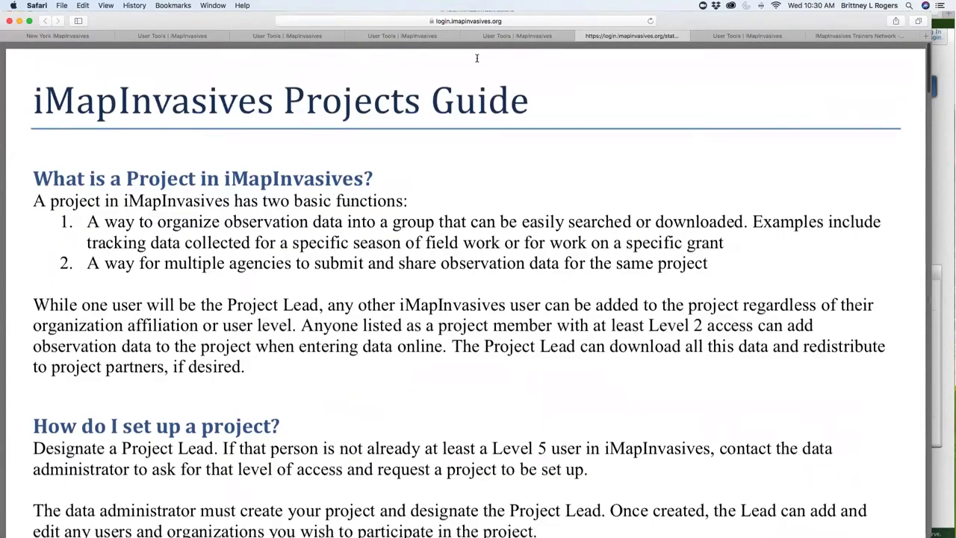
# - Return to the Resources page, and open the NY iMapInvasives Facebook page to look through its posts
pyautogui.click(358, 38)
pyautogui.click(350, 36)
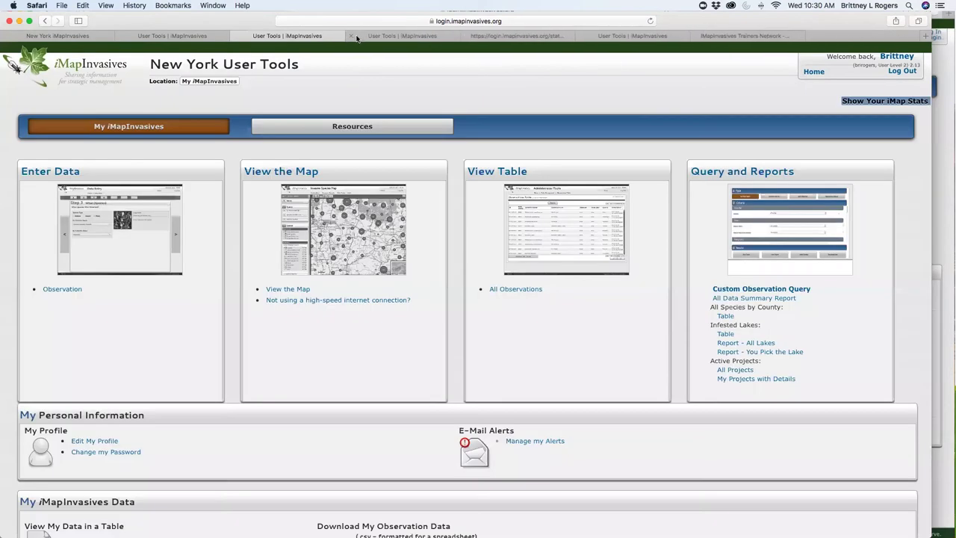
pyautogui.click(352, 39)
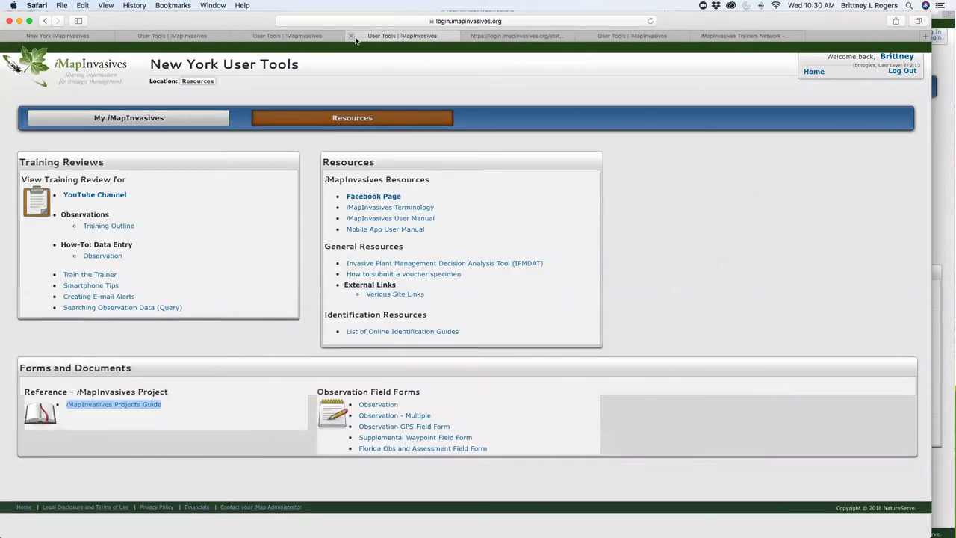
pyautogui.click(373, 196)
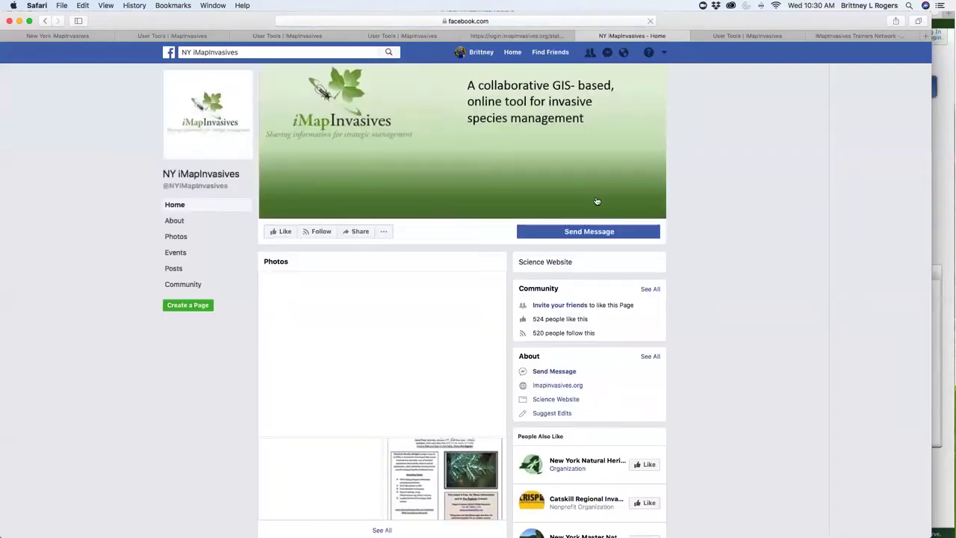
pyautogui.scroll(-10, 687, 257)
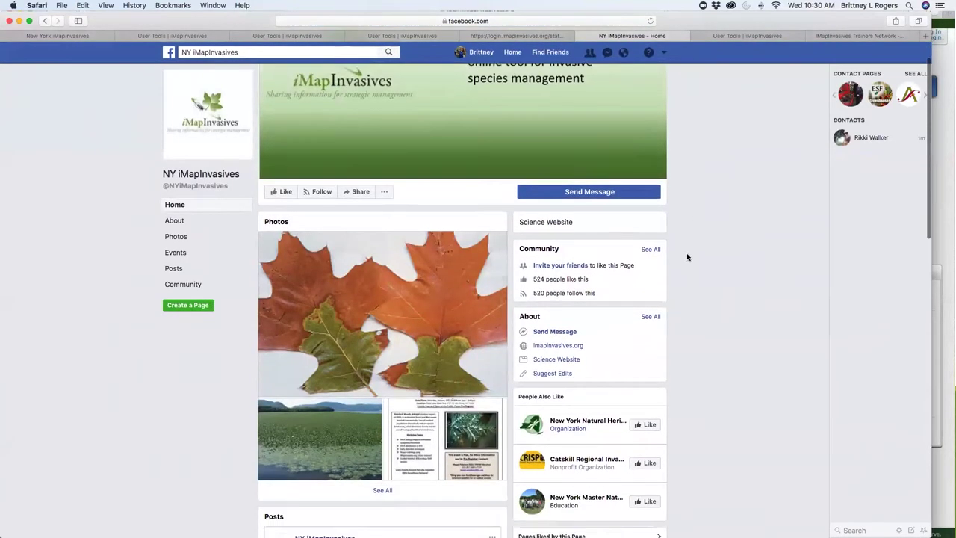
pyautogui.scroll(-2, 687, 257)
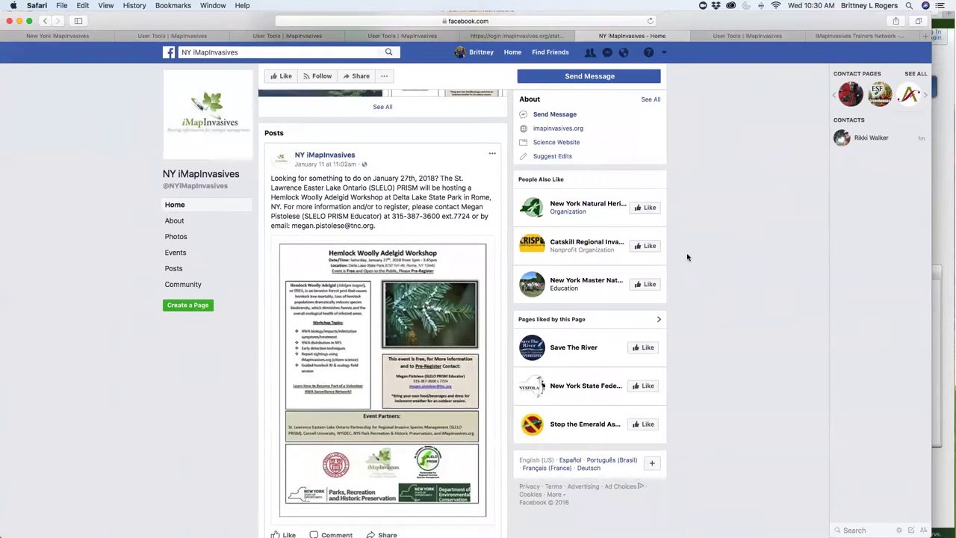
pyautogui.scroll(2, 686, 252)
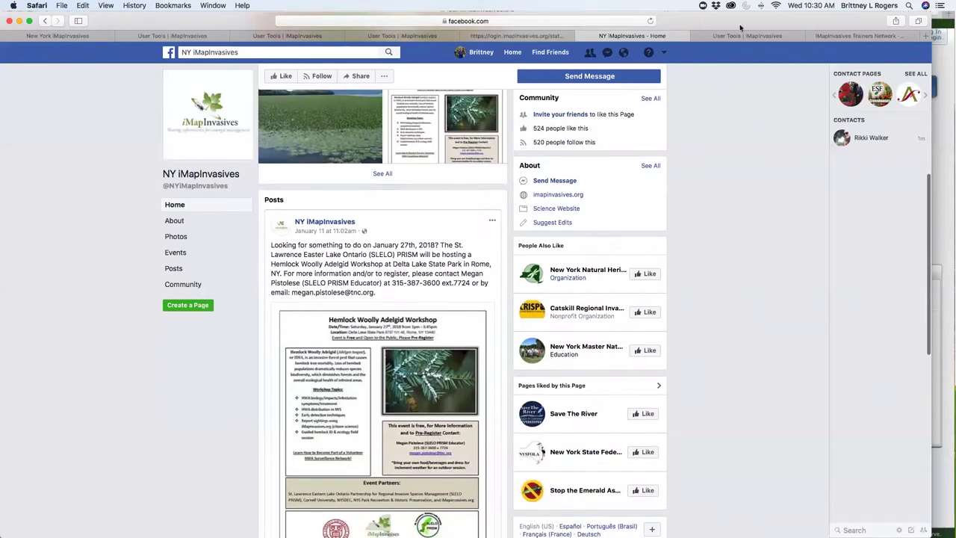
# - Close the extra User Tools tab beside the Facebook page and return to the My iMapInvasives page
pyautogui.click(696, 35)
pyautogui.click(596, 34)
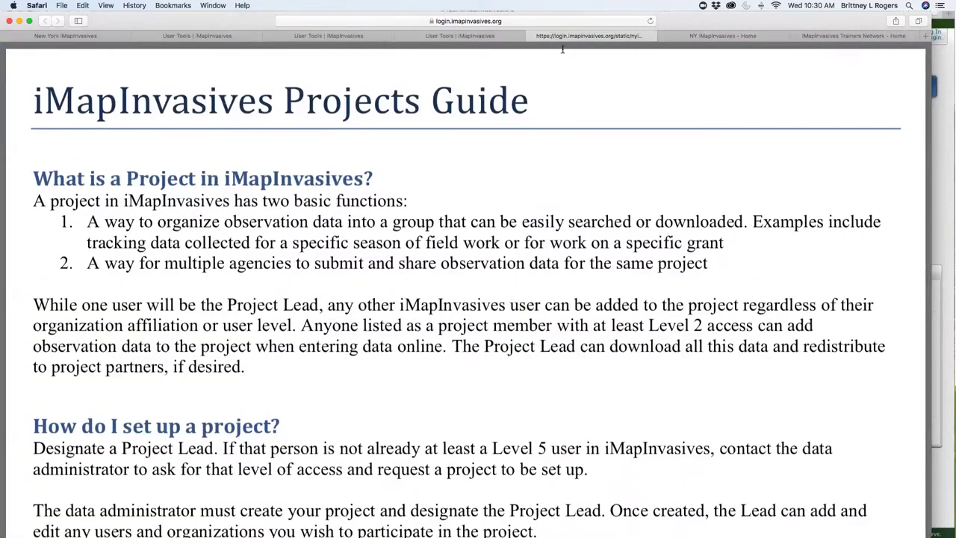
pyautogui.click(351, 36)
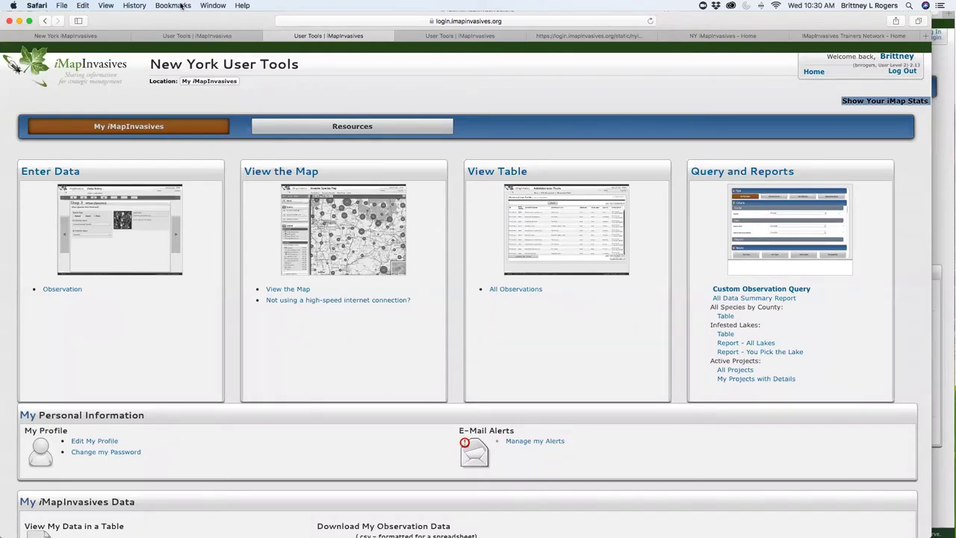
# - Shift the browser window aside, close its leading iMapInvasives tabs, and minimize it to reveal the New York login page behind
pyautogui.moveTo(21, 22); pyautogui.dragTo(52, 22)
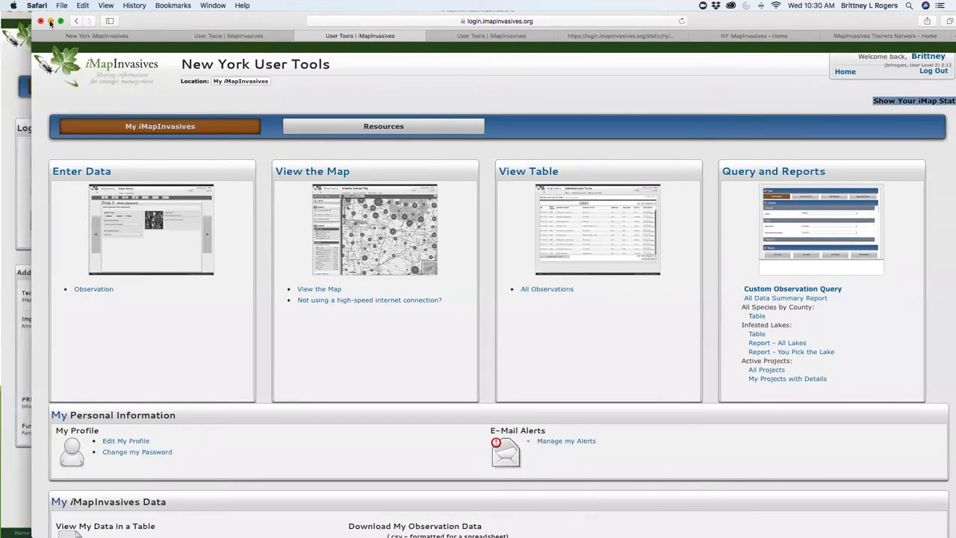
pyautogui.click(52, 36)
pyautogui.click(37, 36)
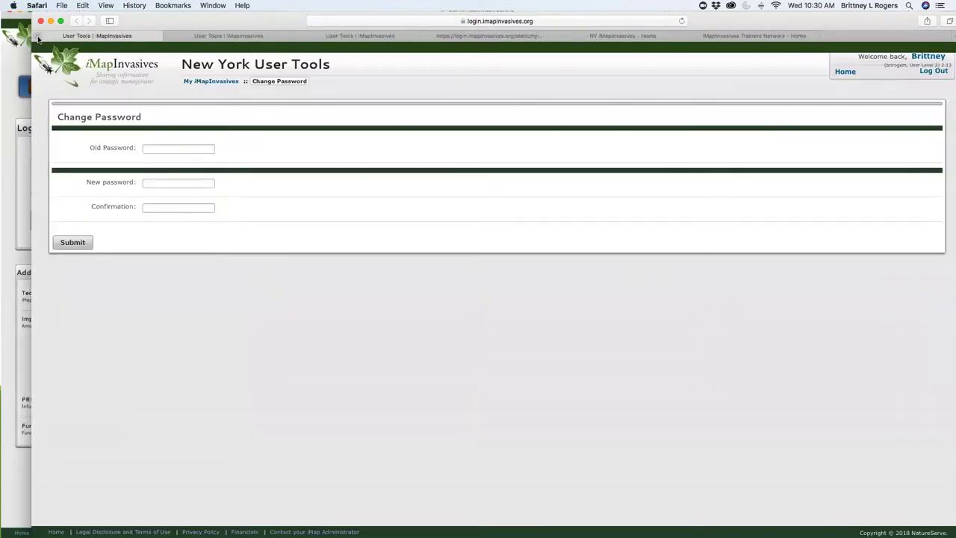
pyautogui.click(37, 37)
pyautogui.click(38, 36)
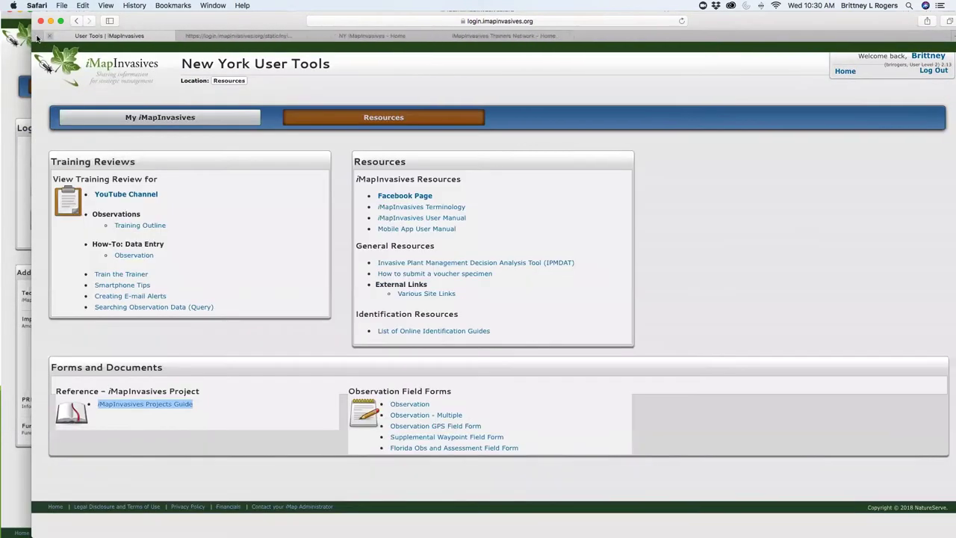
pyautogui.click(37, 36)
pyautogui.click(50, 21)
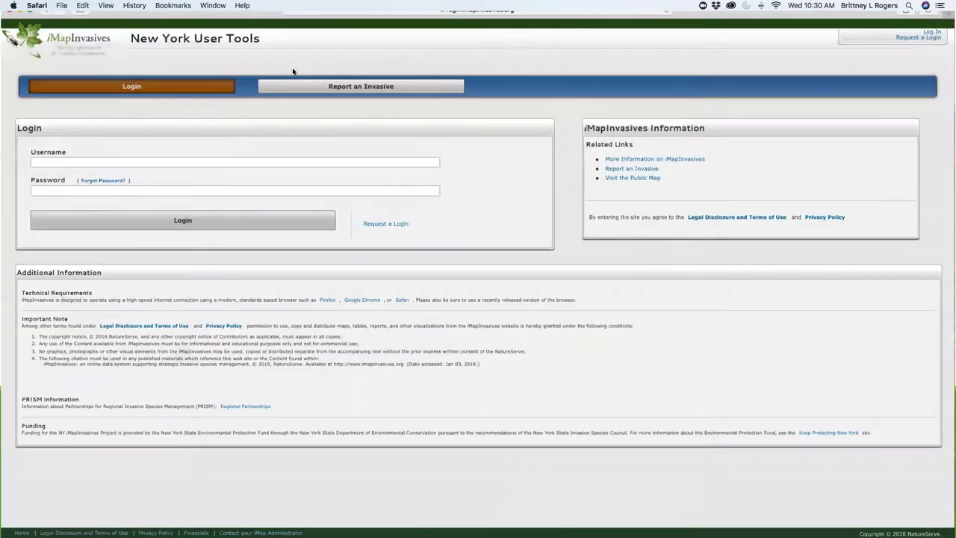